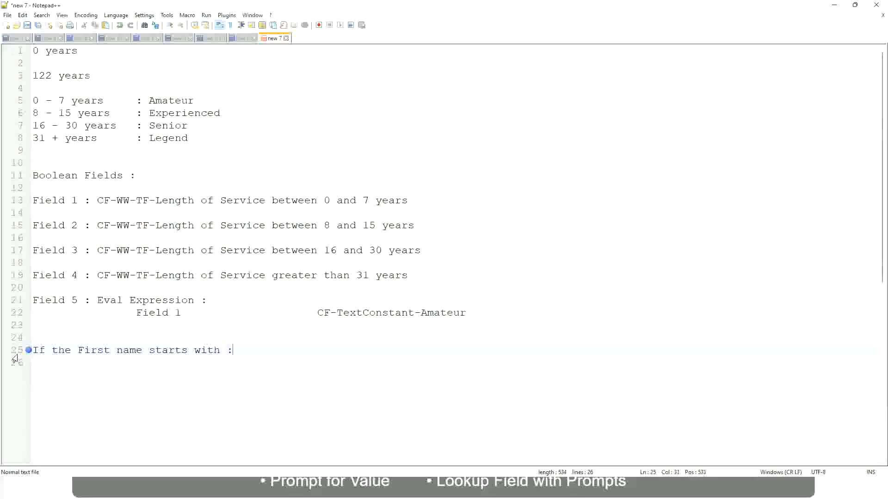
- Complete the first-name condition with the range "A - G :" and the result A Listers
type("A ")
type("- G")
type(": ")
type("A ll")
key("BackSpace")
key("BackSpace")
type("Listers")
key("Left")
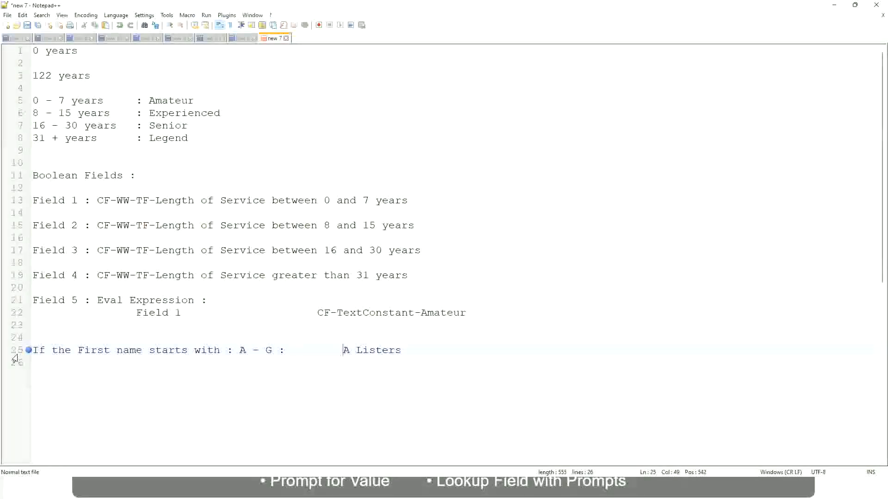
- Enclose the A Listers result in double quotation marks
type("\"\"")
key("Right")
key("BackSpace")
key("Right")
key("Right")
key("Right")
key("Right")
key("Right")
key("Right")
key("Right")
key("Right")
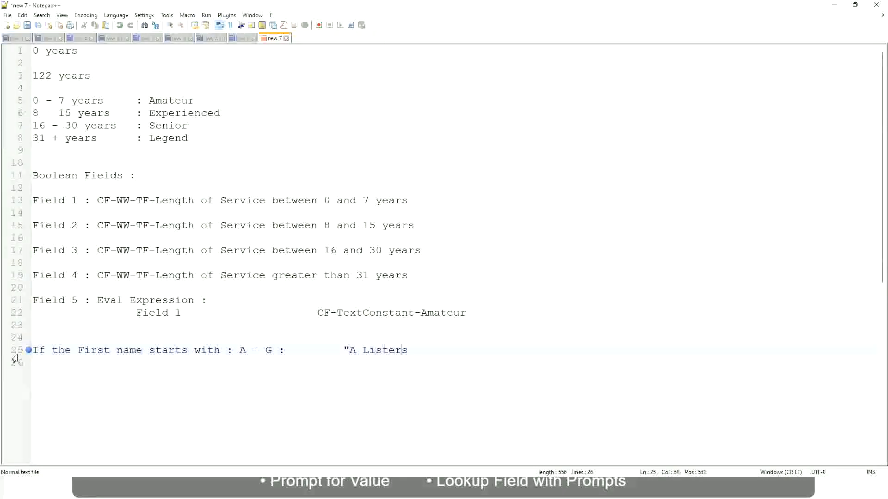
key("Return")
type("\"")
- Add a second first-name rule below, mapping "H - P" to the quoted result "His Majesty"
key("Return")
type("H -")
type("P")
key("Tab")
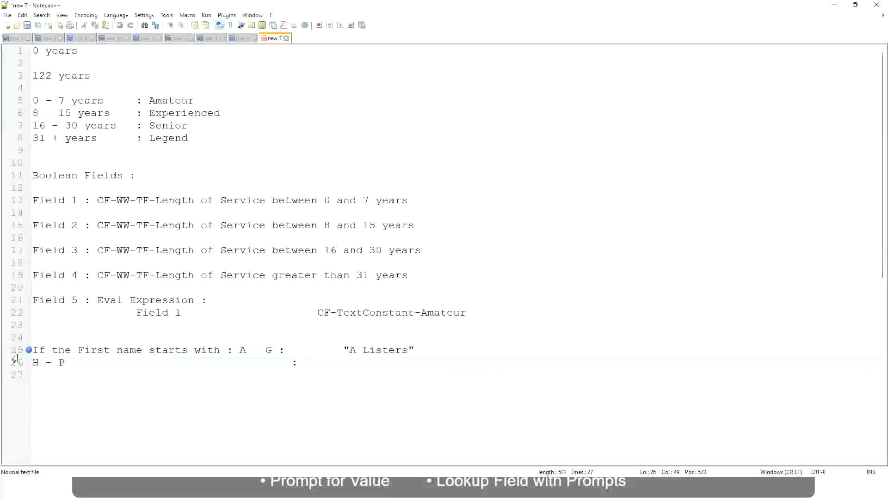
type("\"His Majesty\"\"")
key("BackSpace")
key("Return")
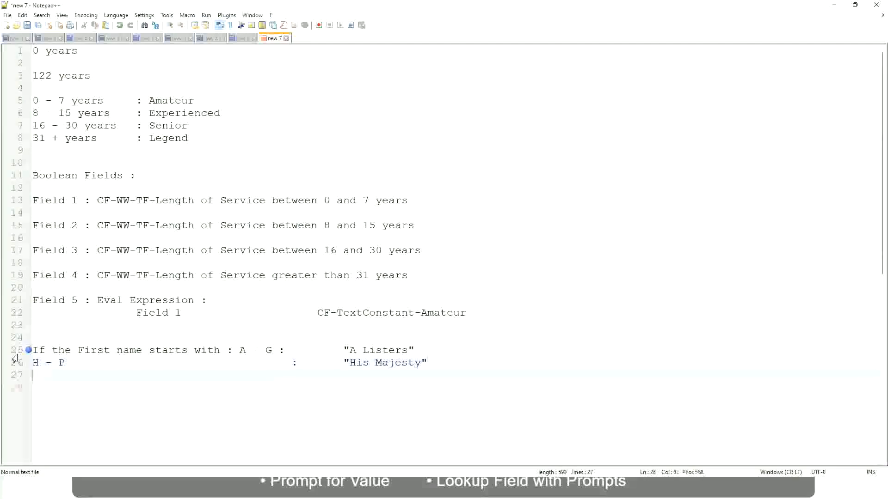
- Add a third first-name rule mapping "L - Z" to the quoted result "Lords", aligned with the rules above
type("L")
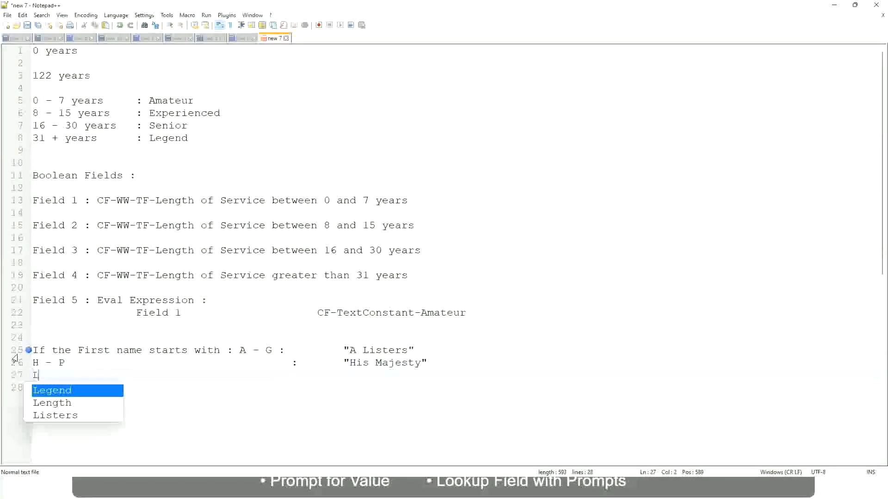
type(" - Z")
key("Tab")
key("Tab")
key("Tab")
key("Tab")
key("Tab")
key("Tab")
key("Tab")
key("Tab")
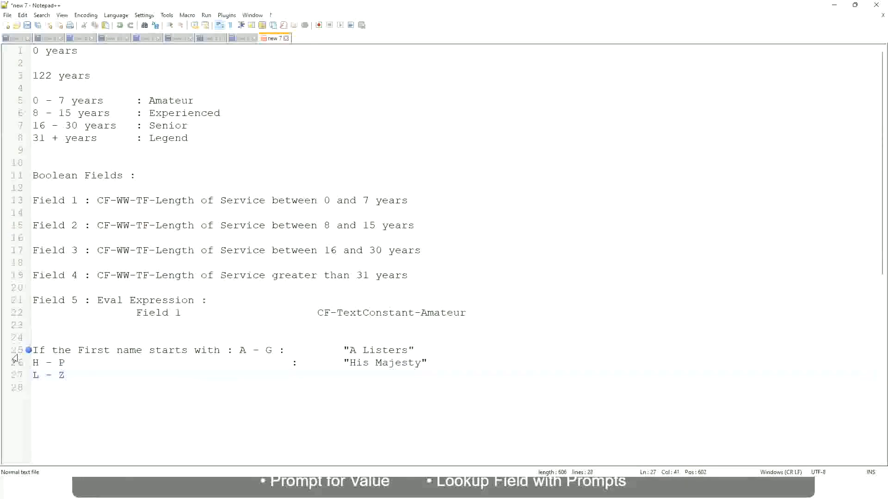
type(":")
key("Tab")
type("\"Lords")
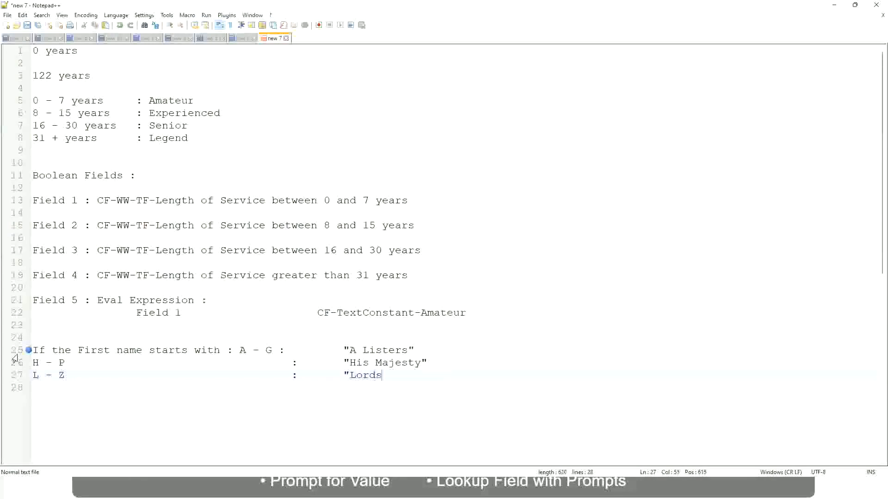
type("\"")
key("Right")
left_click_drag(385, 375, 426, 350)
left_click(368, 350)
left_click(397, 350)
left_click(400, 363)
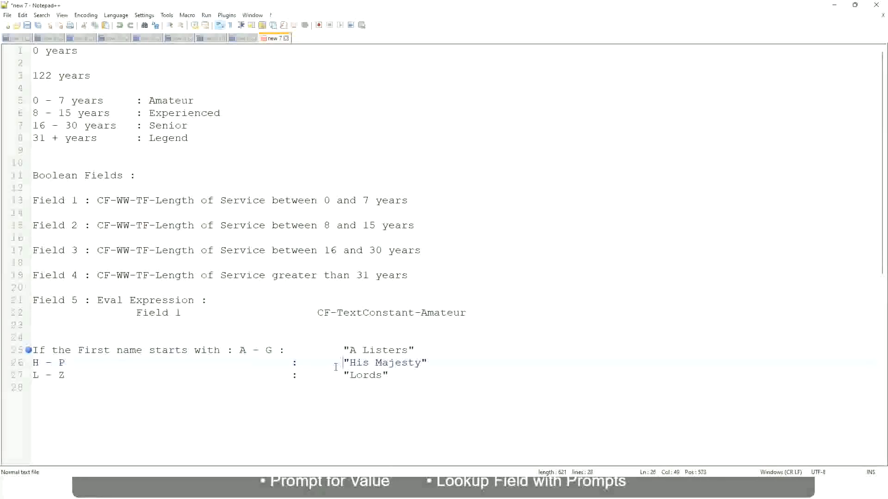
- Delete all three first-name rule lines and begin a new condition with "If" on line 25
left_click_drag(404, 384, 29, 350)
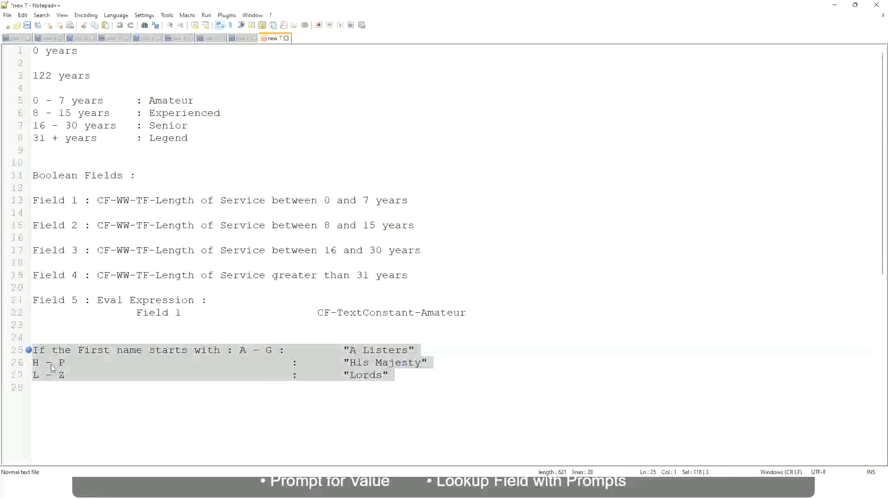
key("Delete")
type("If ")
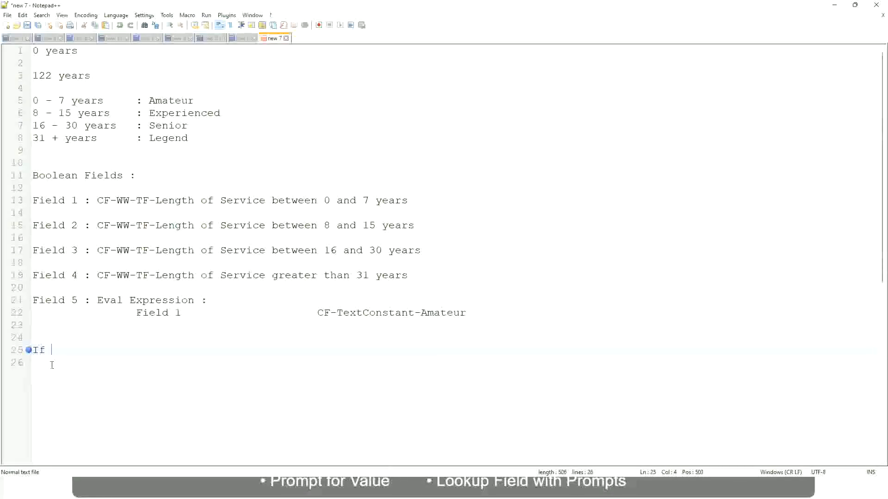
type("Prior E")
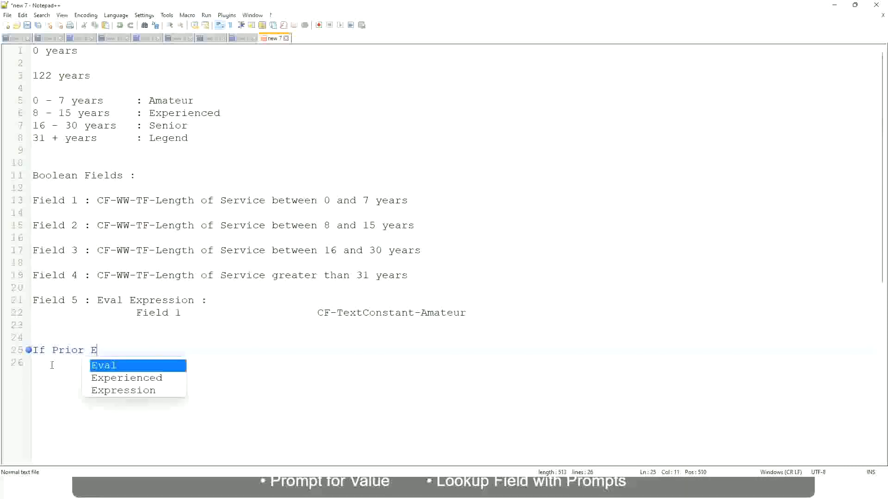
type("xperience")
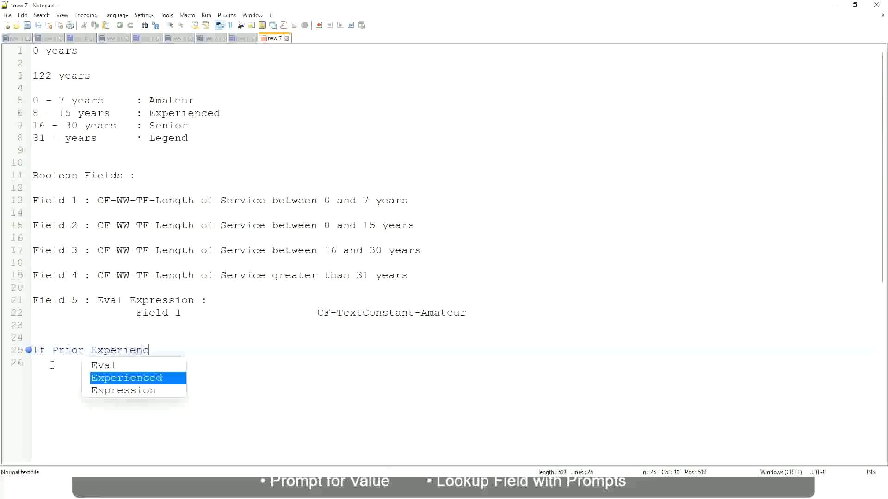
key("BackSpace")
key("BackSpace")
key("BackSpace")
key("BackSpace")
key("BackSpace")
key("BackSpace")
key("BackSpace")
key("BackSpace")
key("BackSpace")
key("BackSpace")
key("BackSpace")
key("BackSpace")
key("BackSpace")
key("BackSpace")
key("BackSpace")
key("BackSpace")
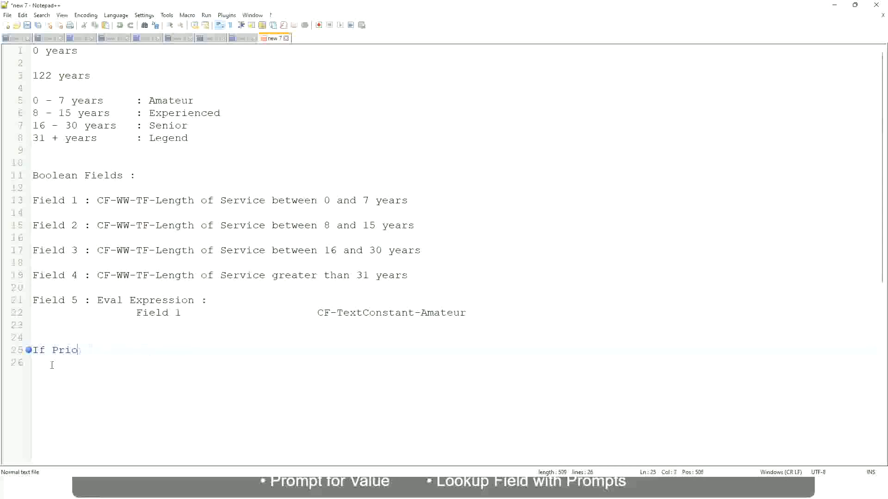
type("Job Profile is ")
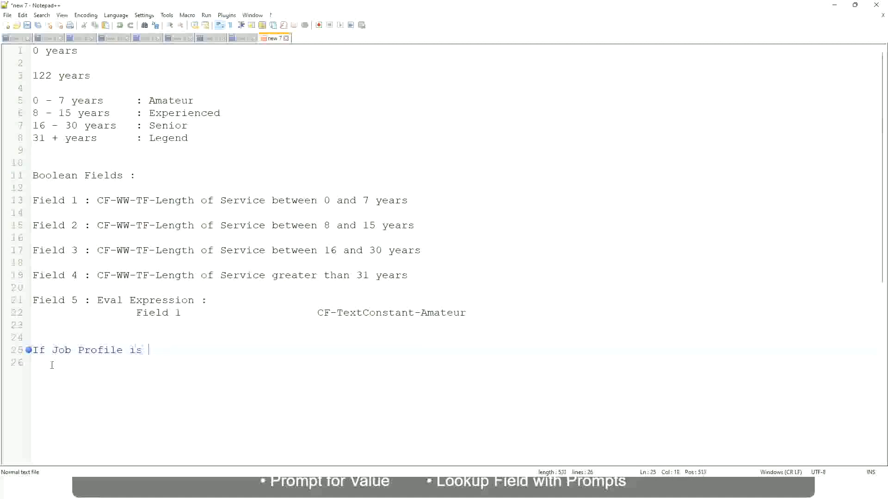
type(": Manager")
key("BackSpace")
key("BackSpace")
key("BackSpace")
key("BackSpace")
key("BackSpace")
key("BackSpace")
key("BackSpace")
key("BackSpace")
key("BackSpace")
key("BackSpace")
key("BackSpace")
key("BackSpace")
key("BackSpace")
key("BackSpace")
key("BackSpace")
key("BackSpace")
key("BackSpace")
key("BackSpace")
key("BackSpace")
key("BackSpace")
- Write the rule "If Management Level is Manager or Above" with the spaced-out result "Proposed Allowance Plan : Car Allowance"
type("Manage")
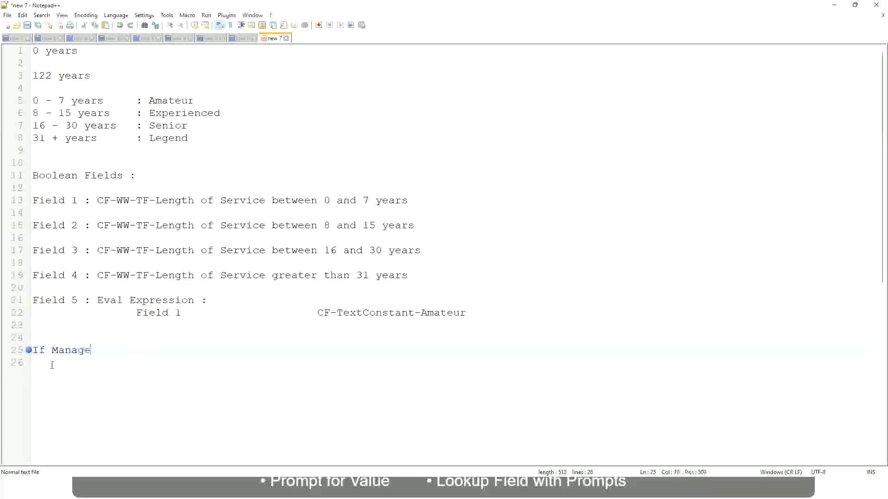
type("ment Level is Manager ")
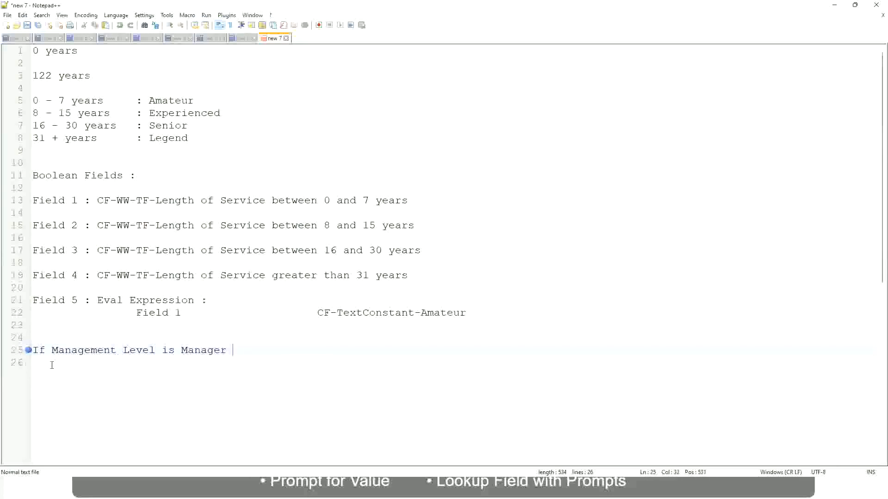
type("or Above")
key("Tab")
key("Tab")
key("Tab")
key("Tab")
key("Tab")
type("Proposed")
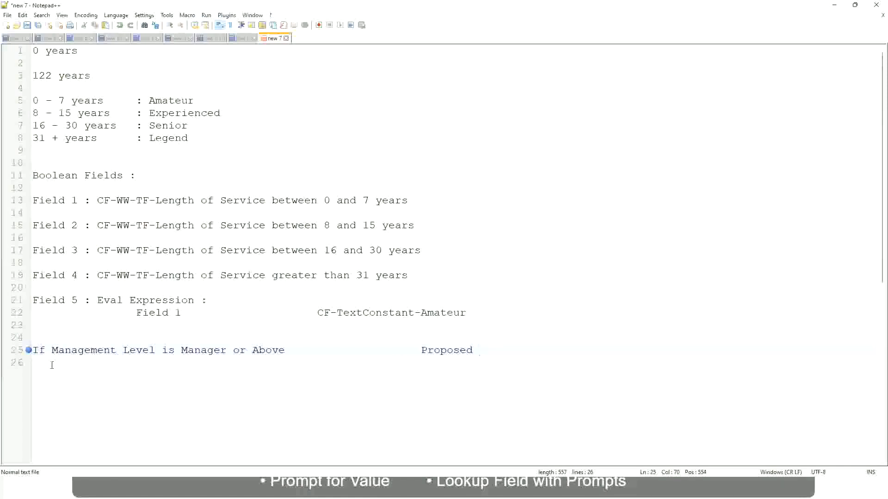
type("Allowance Plan")
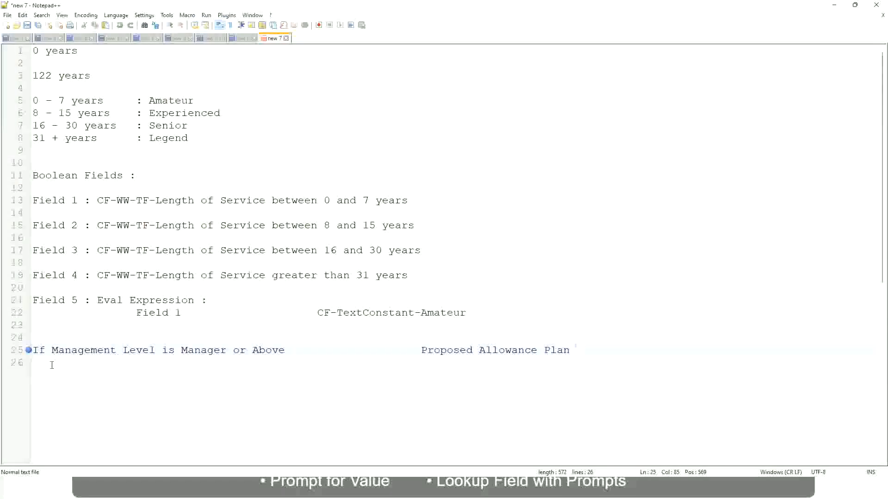
type(": Car Allowance")
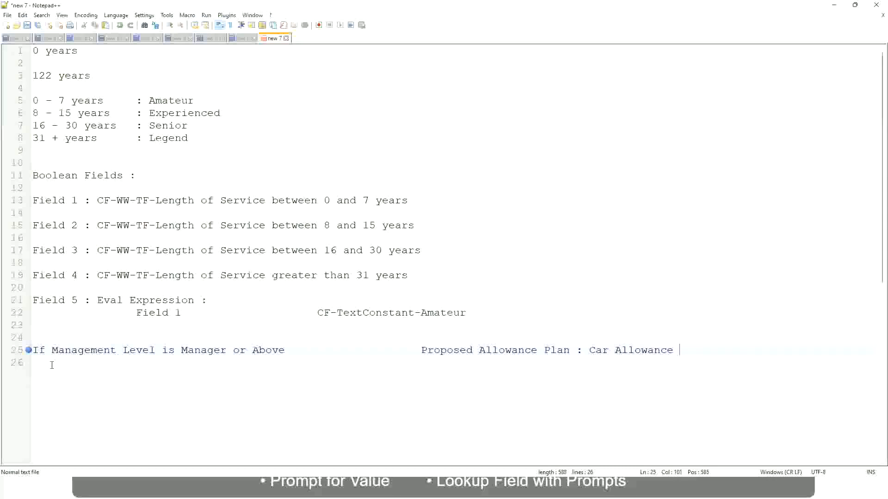
- Start a second rule line with "If Management Level is" and remove "or Above" from the first rule
key("Return")
type("If Management Level is")
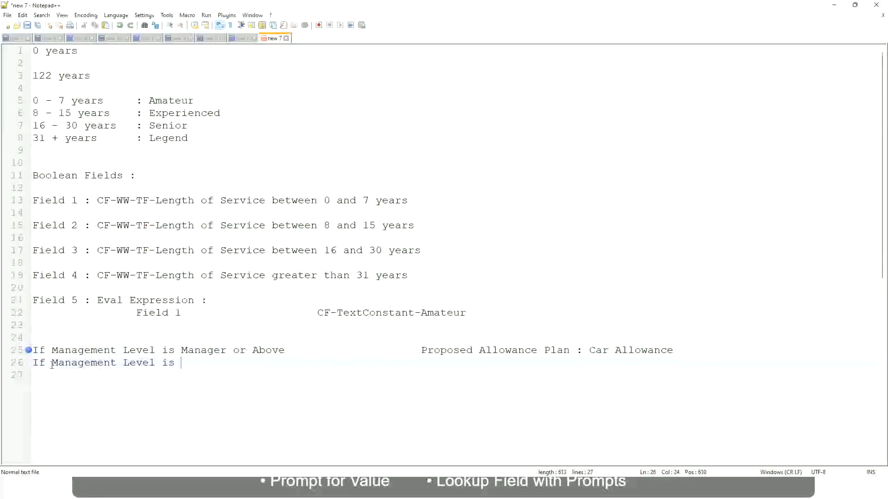
key("Up")
key("Right")
key("Right")
key("Right")
key("Right")
key("Right")
key("Right")
key("shift+Right")
key("shift+Right")
key("shift+Right")
key("shift+Right")
key("shift+Right")
key("shift+Right")
key("shift+Right")
key("shift+Right")
key("shift+Right")
key("Delete")
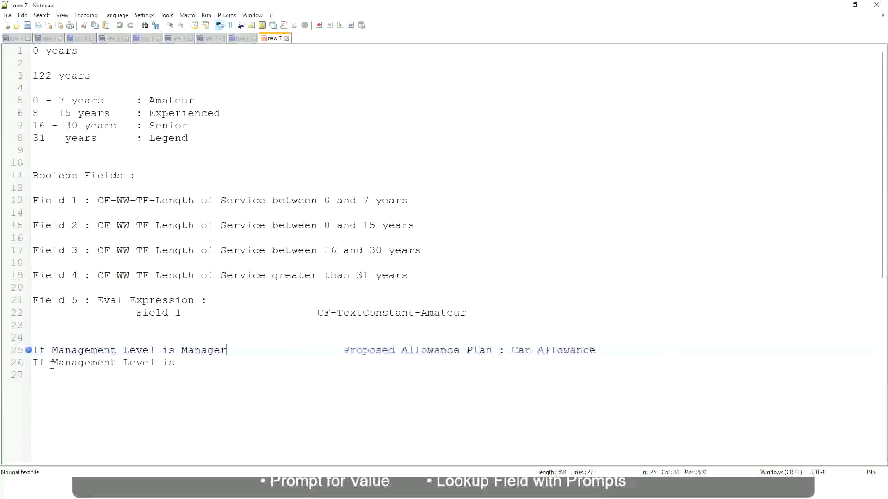
- Complete the second rule with the level Director and the aligned result Executive Allowance
key("Down")
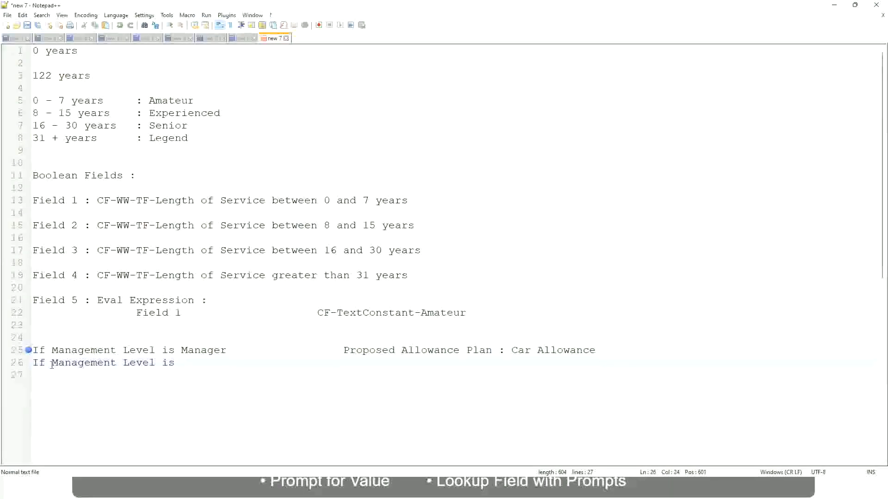
type("Director")
key("Tab")
key("Tab")
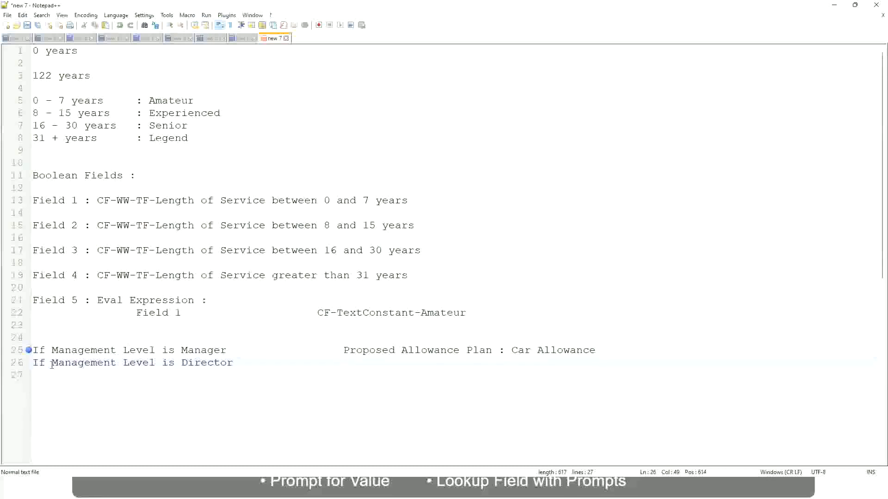
type("Executive ")
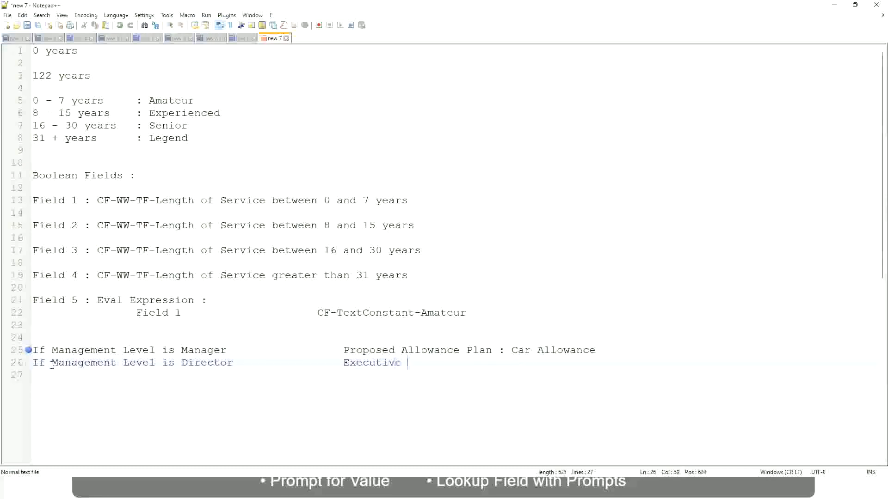
type("Allowance")
- Add a third rule line "If Management Level is CEO" with the aligned result CEO Allowance
key("Return")
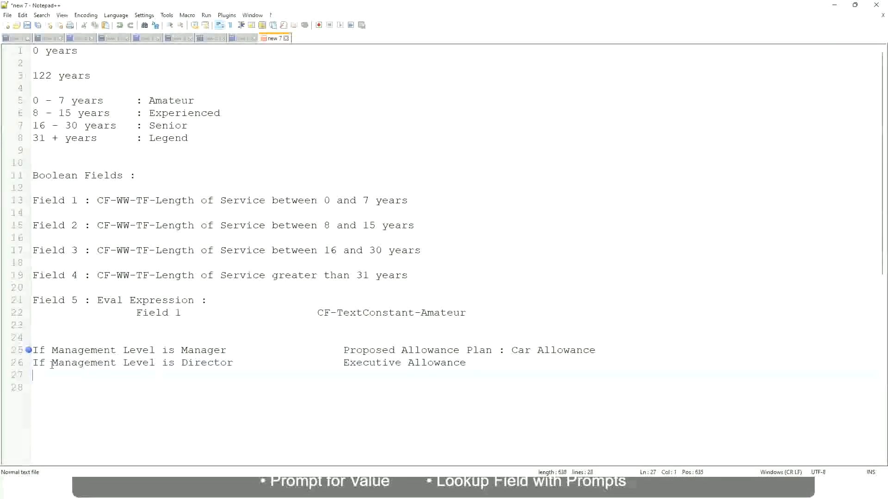
type("If Management")
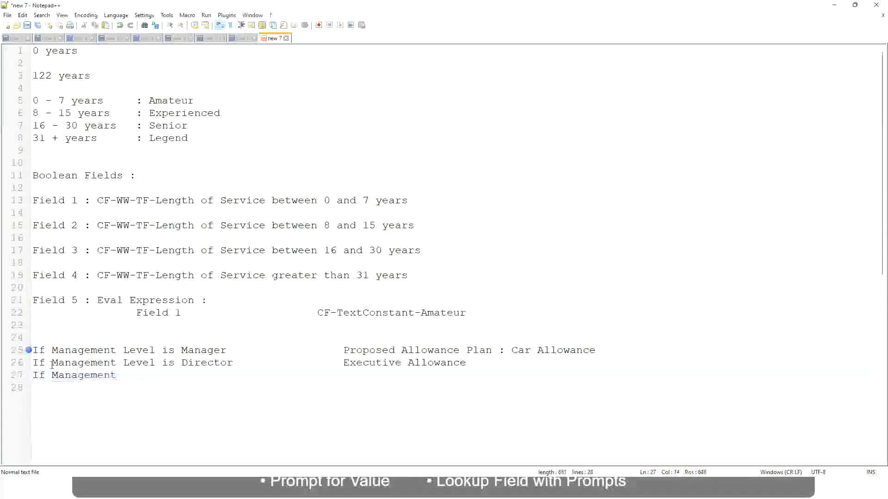
type(" le")
key("BackSpace")
key("BackSpace")
type("Le")
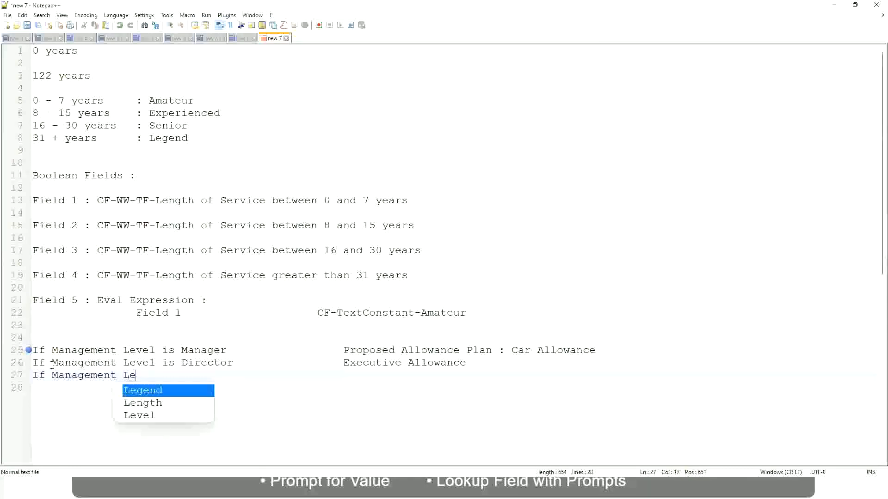
key("Down")
key("Down")
key("Return")
type("is ")
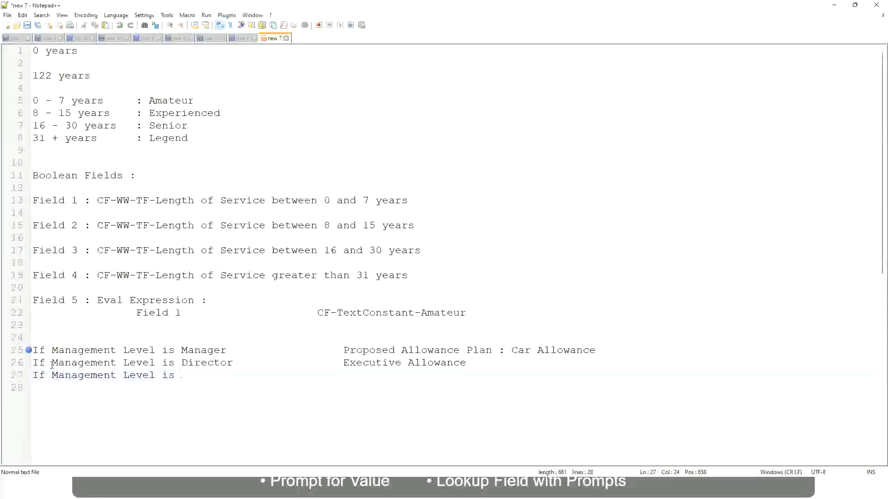
type("CEO")
key("Tab")
key("Tab")
type("CEO Allowance")
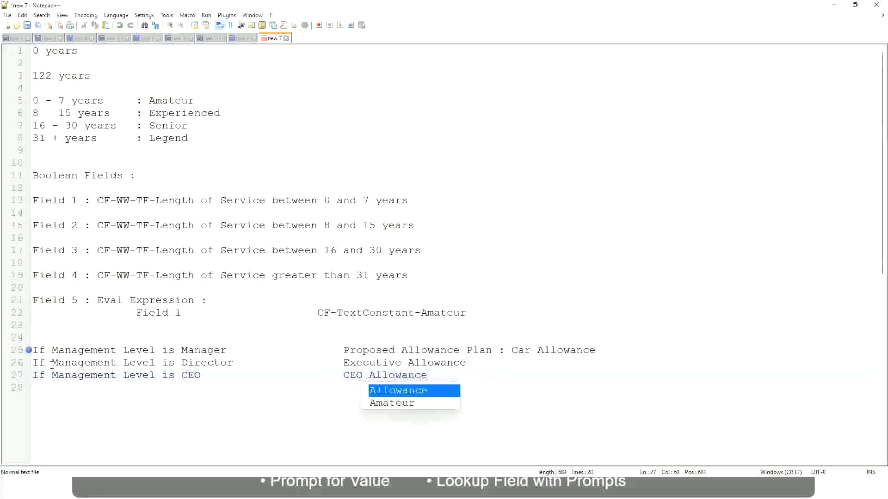
key("Escape")
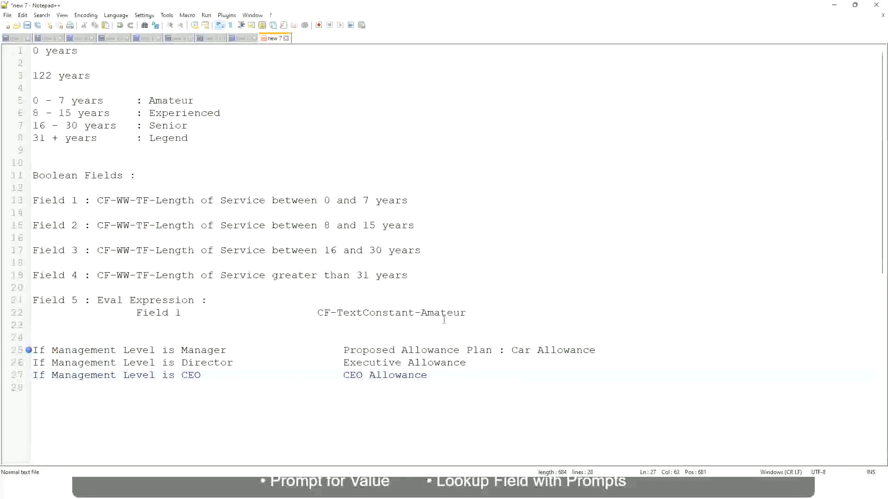
left_click(511, 350)
left_click_drag(512, 350, 597, 350)
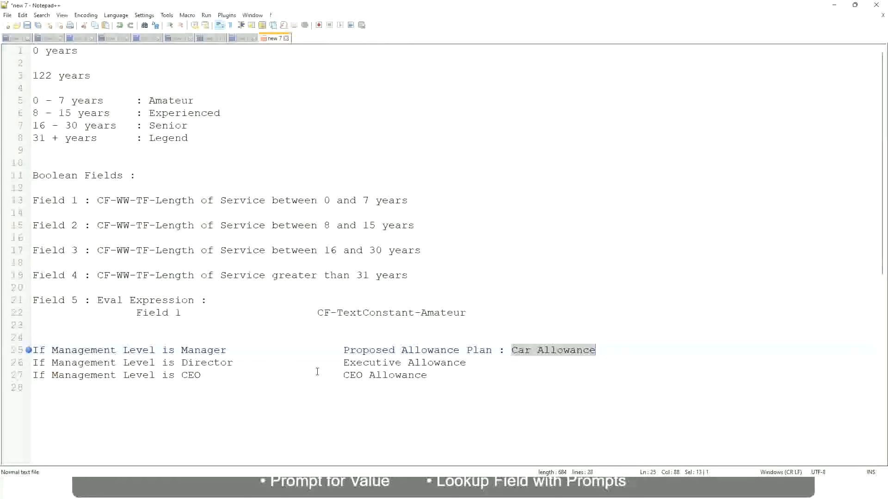
left_click(415, 351)
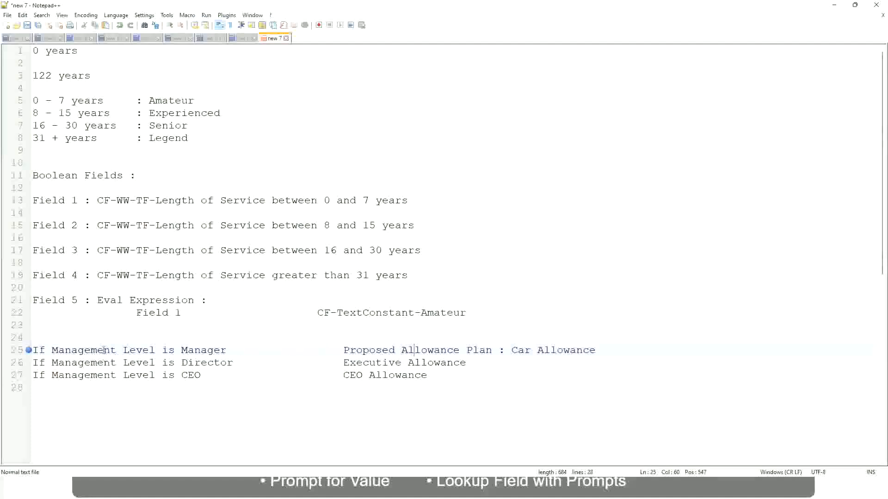
left_click(181, 350)
- Replace the Manager rule's result text with "First Line Manager"
left_click_drag(344, 350, 608, 347)
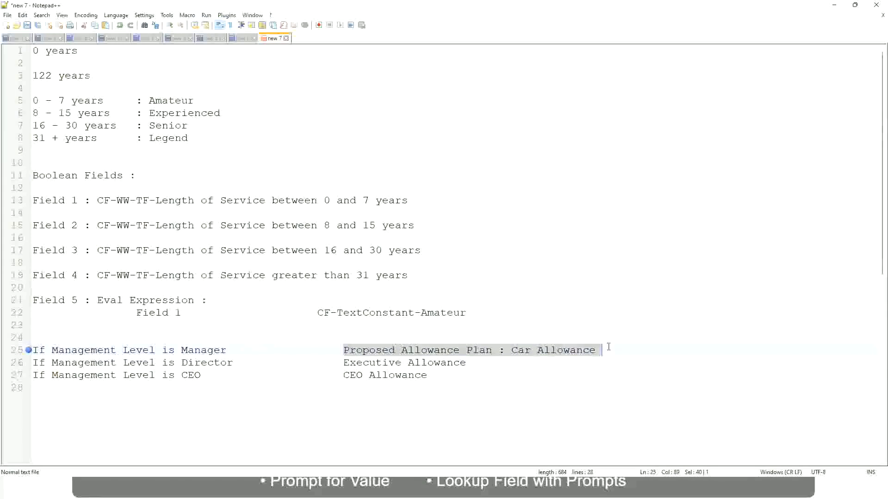
type("Managers")
key("BackSpace")
key("BackSpace")
key("BackSpace")
key("BackSpace")
key("BackSpace")
key("BackSpace")
key("BackSpace")
key("BackSpace")
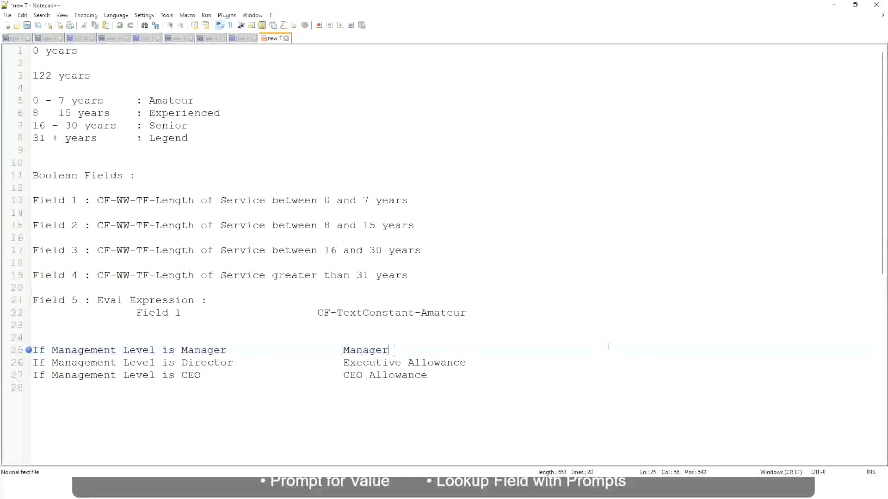
type("First Line Ma")
type("nager")
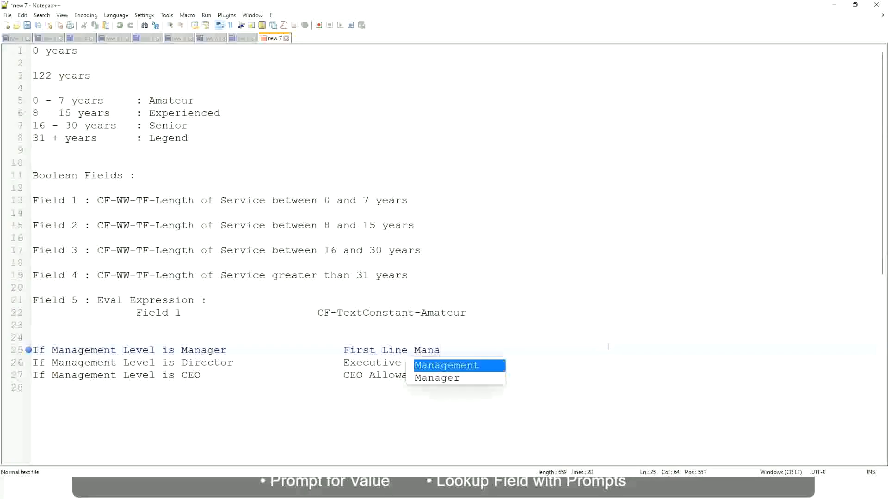
- Extend the Manager rule's result text to "Name of the First Line Manager"
key("Left")
key("Left")
key("Left")
key("Left")
key("Left")
key("Left")
key("Left")
key("Left")
key("Left")
key("Left")
key("Left")
key("Left")
key("Left")
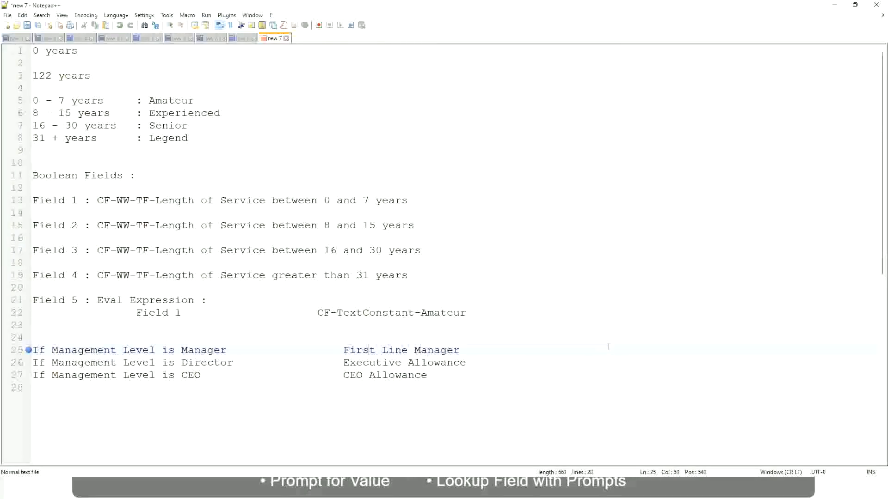
type("Name of the")
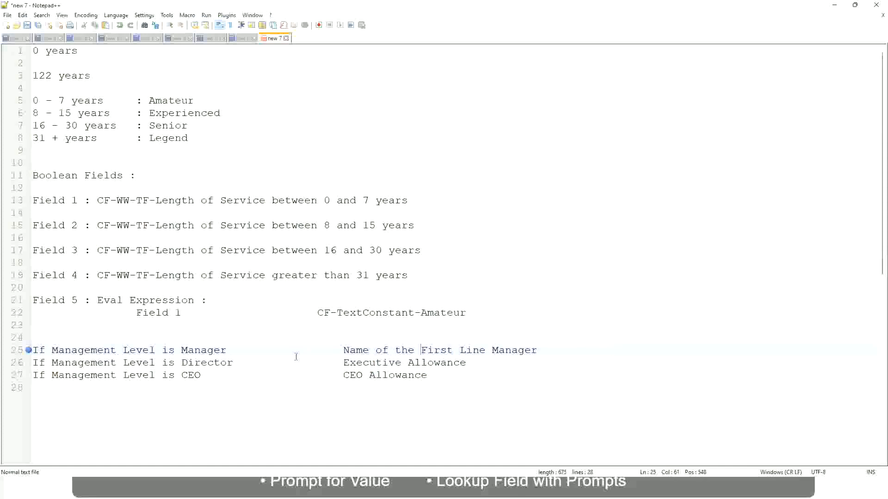
- Replace the Director rule's result text "Executive Allowance" with "Name of"
left_click(343, 362)
left_click_drag(343, 363, 467, 362)
type("Name")
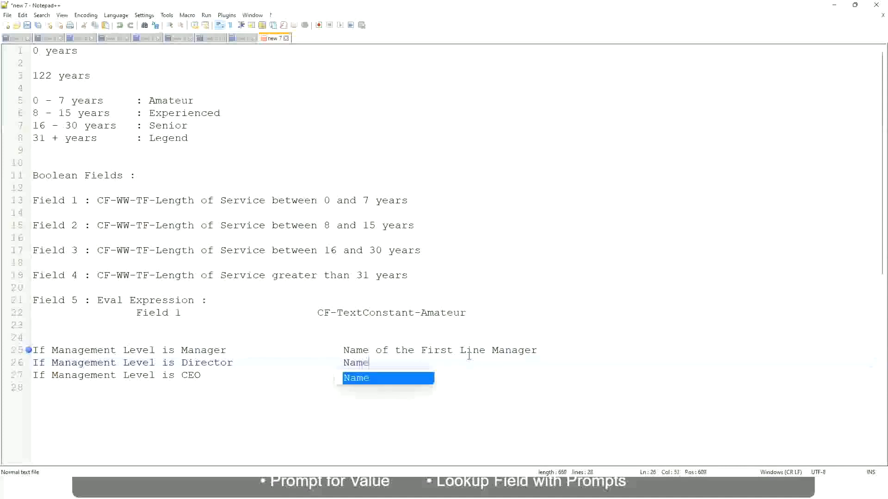
type(" of ")
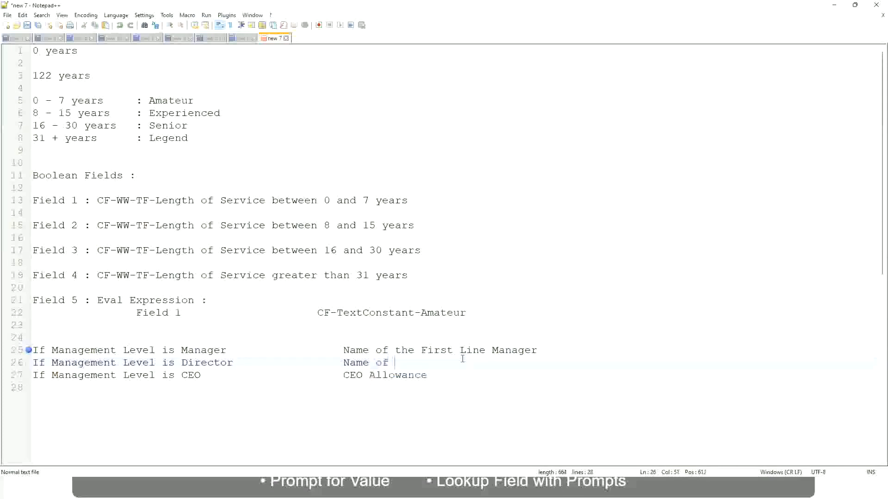
type("First")
key("BackSpace")
key("BackSpace")
key("BackSpace")
key("BackSpace")
key("BackSpace")
key("BackSpace")
- Change "First" to "Second" in the Manager rule's result text
double_click(435, 350)
type("Second")
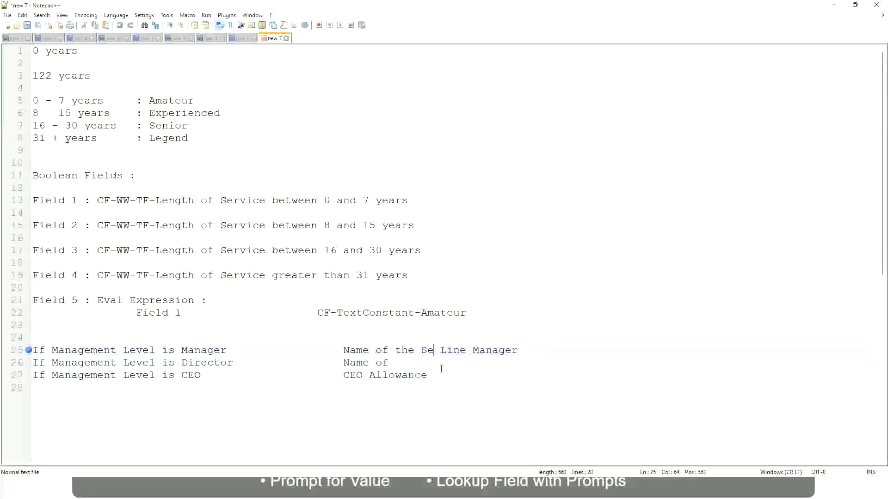
key("BackSpace")
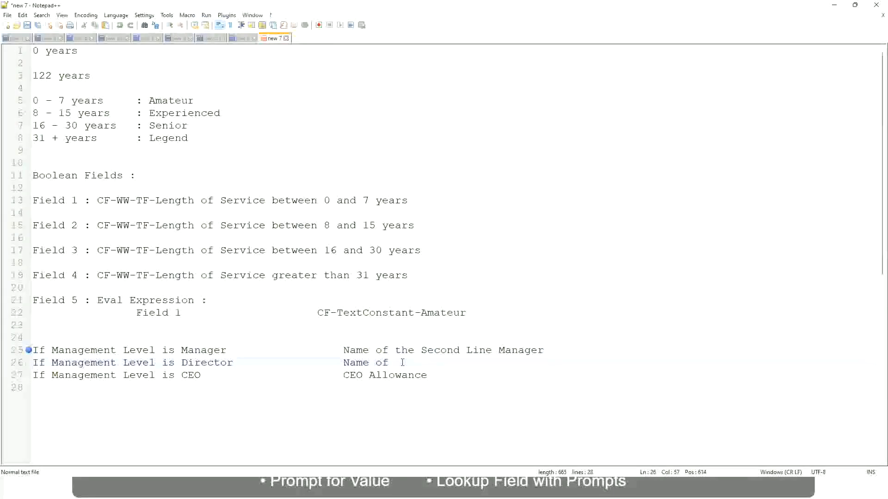
- Complete the Director rule's result as "Name of Manager" and replace the CEO rule's result with "name of CEO/Himself/Herself"
type("Manager")
left_click_drag(343, 375, 440, 375)
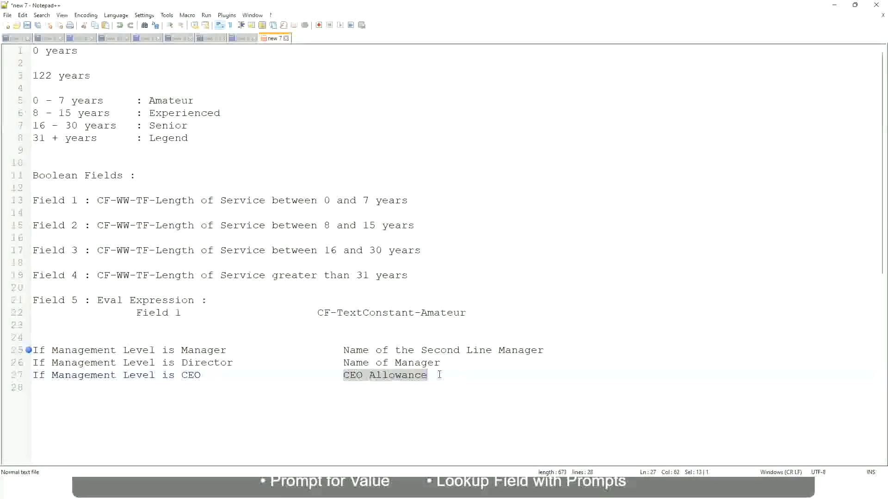
type("name of CEO ")
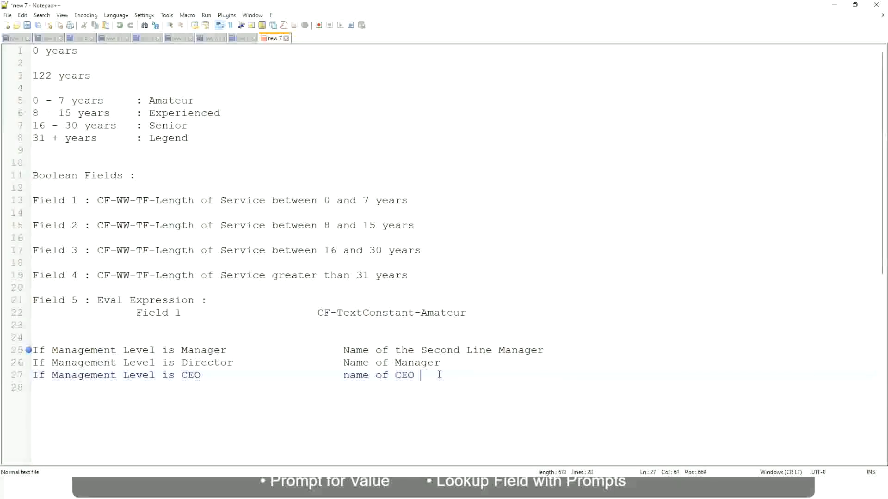
type("/Himself/Herself")
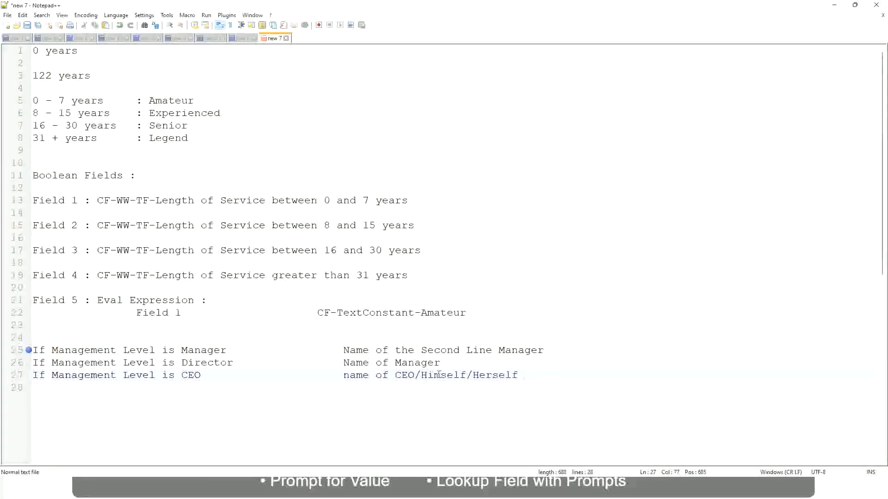
- Review each management-level condition in the note against its result, from Manager through Director to CEO
left_click(317, 376)
left_click(98, 352)
left_click(134, 351)
left_click(207, 352)
left_click(181, 363)
left_click(219, 363)
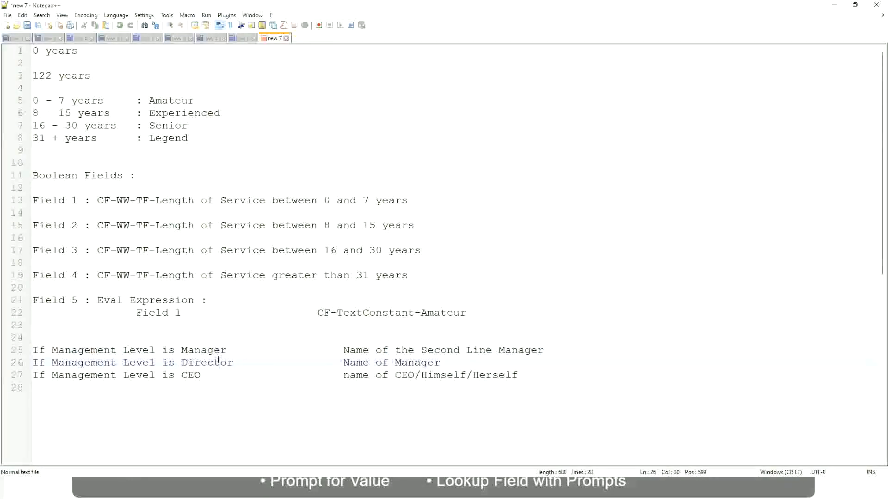
left_click(441, 362)
left_click(199, 363)
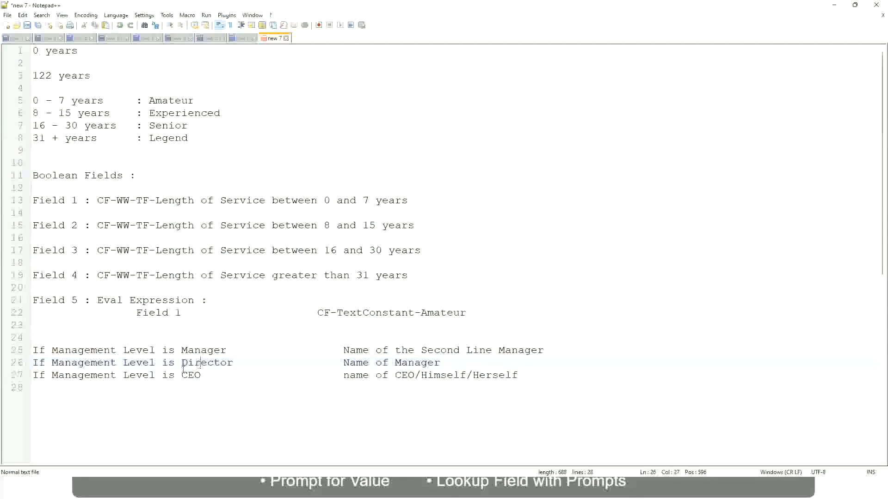
left_click(193, 375)
left_click(415, 377)
left_click(519, 375)
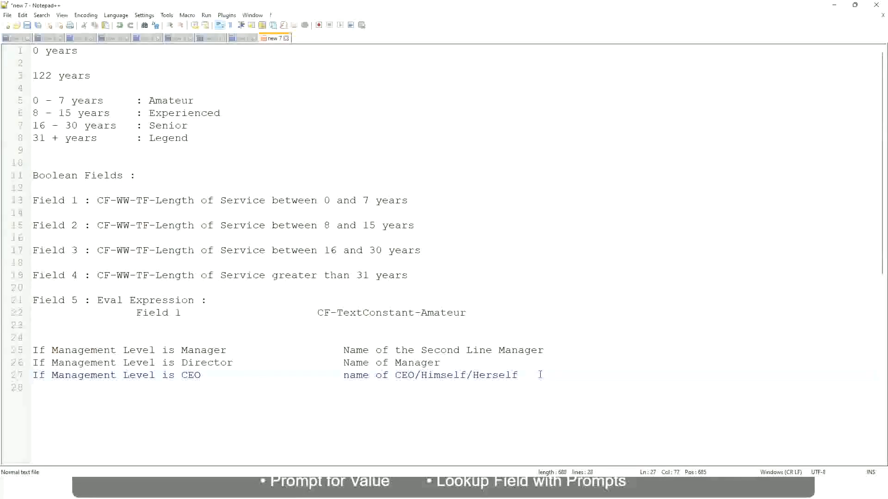
- Examine the three-rule block, focusing on the Manager rule's result and which person's name it should return
left_click_drag(528, 373, 28, 351)
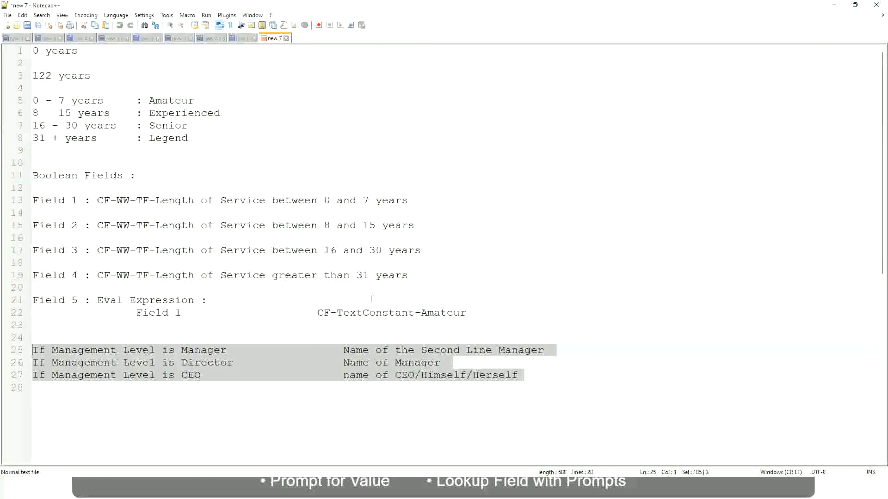
left_click(375, 350)
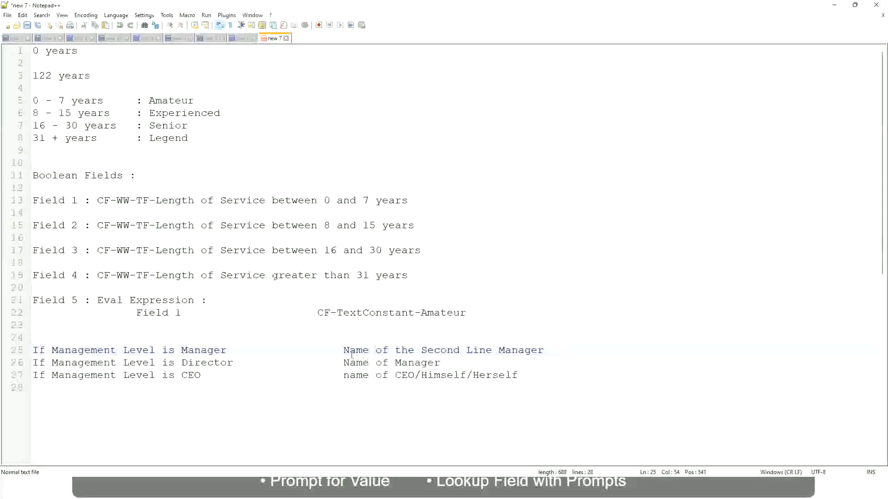
left_click_drag(342, 350, 545, 350)
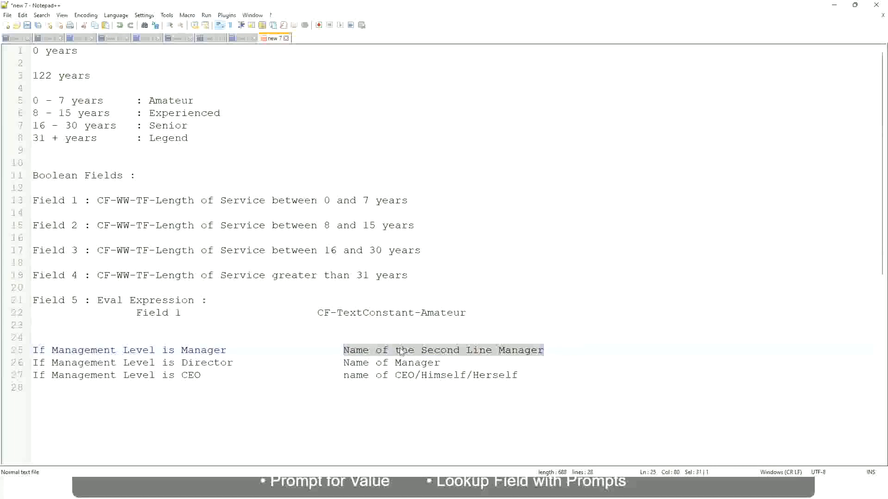
left_click(415, 352)
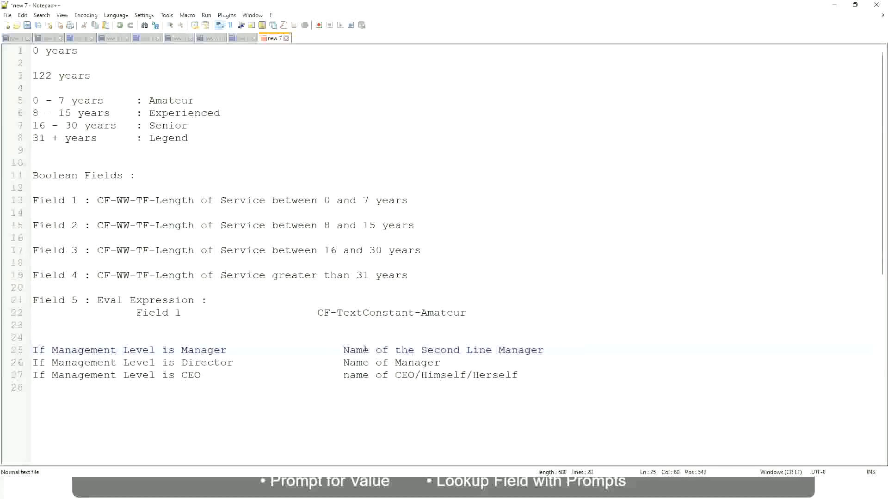
left_click_drag(343, 350, 546, 349)
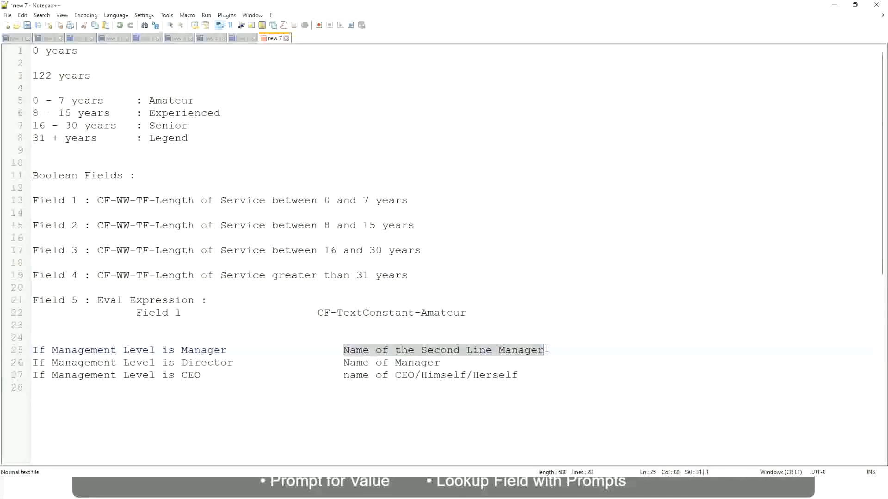
left_click(455, 352)
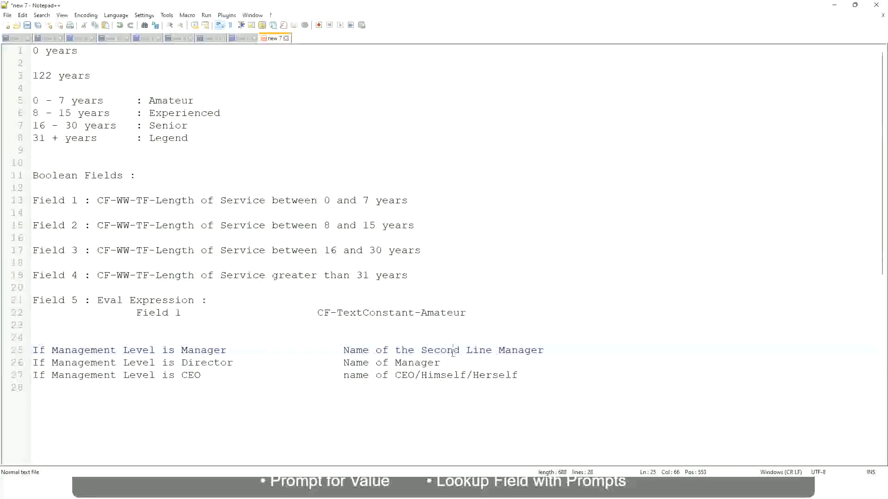
left_click(231, 350)
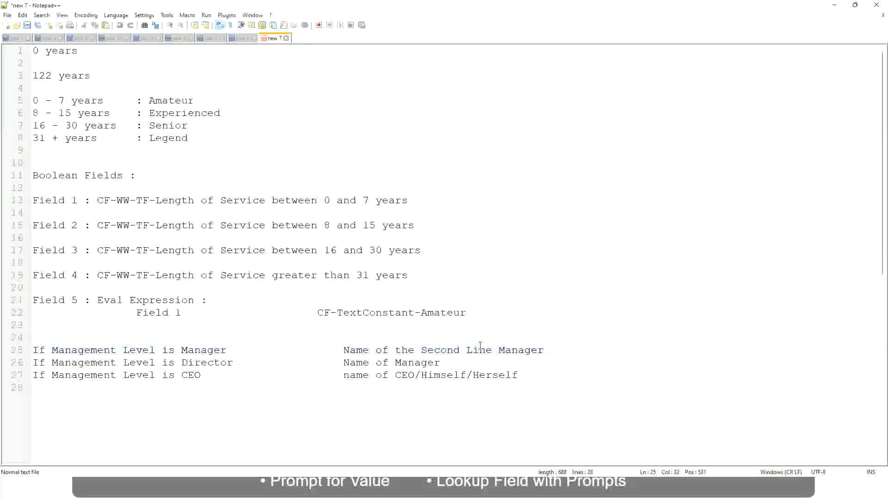
left_click(455, 349)
left_click_drag(486, 351, 493, 350)
left_click(558, 348)
left_click(523, 345)
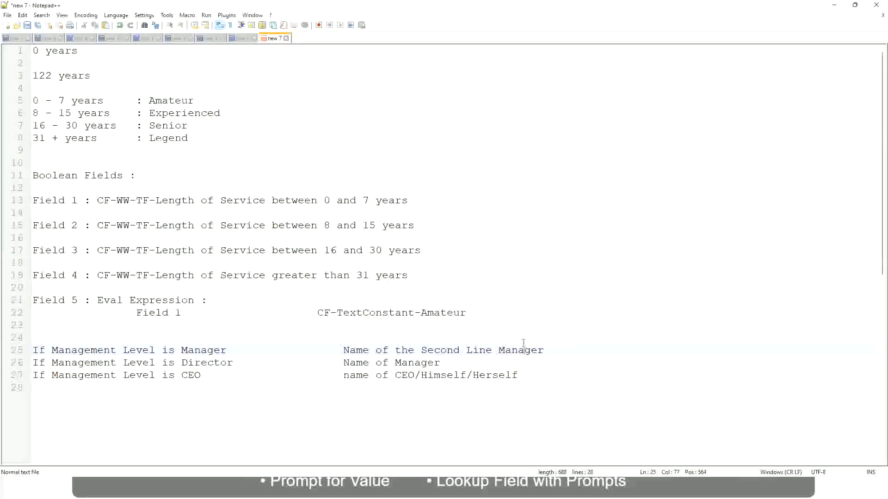
- Compare the fixed experience band labels at the start of the note with the name-based results of the management-level rules
double_click(171, 101)
double_click(180, 113)
double_click(169, 126)
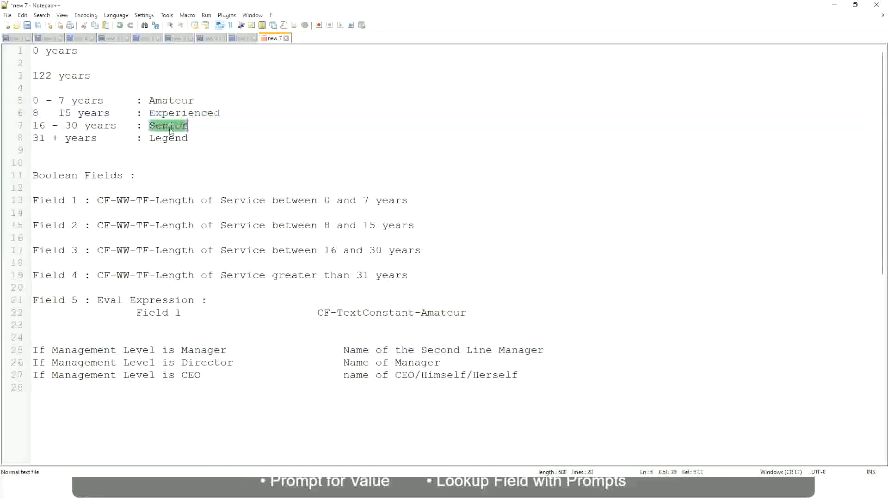
left_click(169, 138)
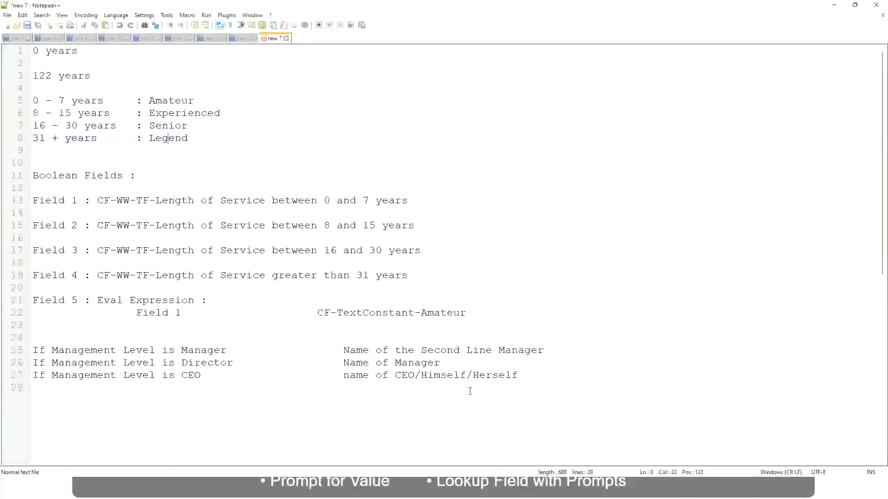
left_click(454, 375)
left_click(417, 363)
left_click(426, 352)
left_click(240, 367)
- Switch to Workday, copy the saved Lookup Range Band calculated field's name, and close its save confirmation
key("alt+Tab")
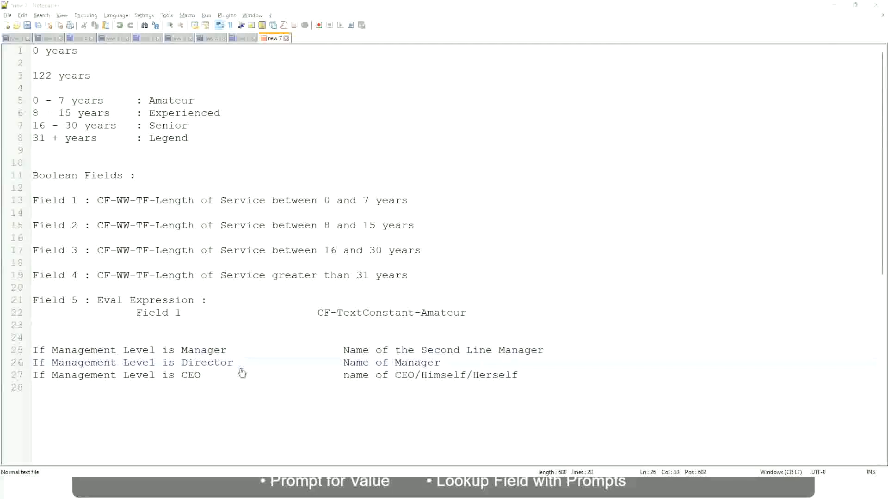
scroll(330, 157, "down", 4)
scroll(345, 177, "up", 4)
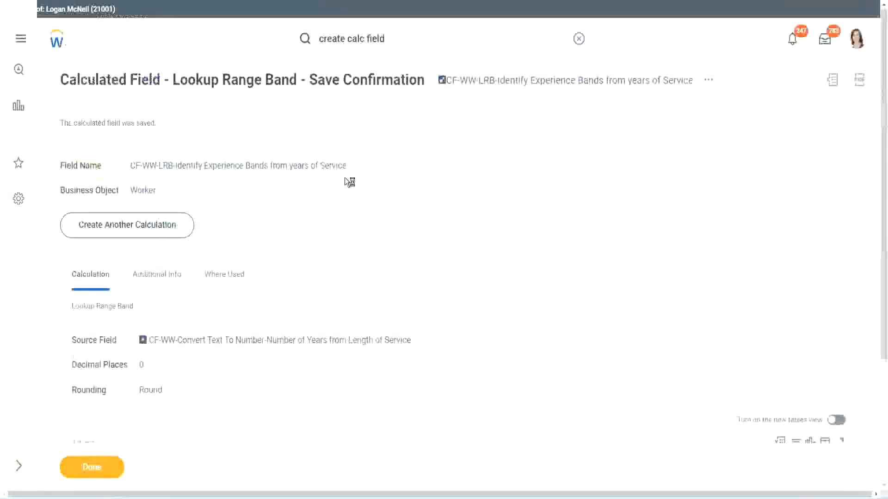
right_click(521, 85)
left_click(550, 141)
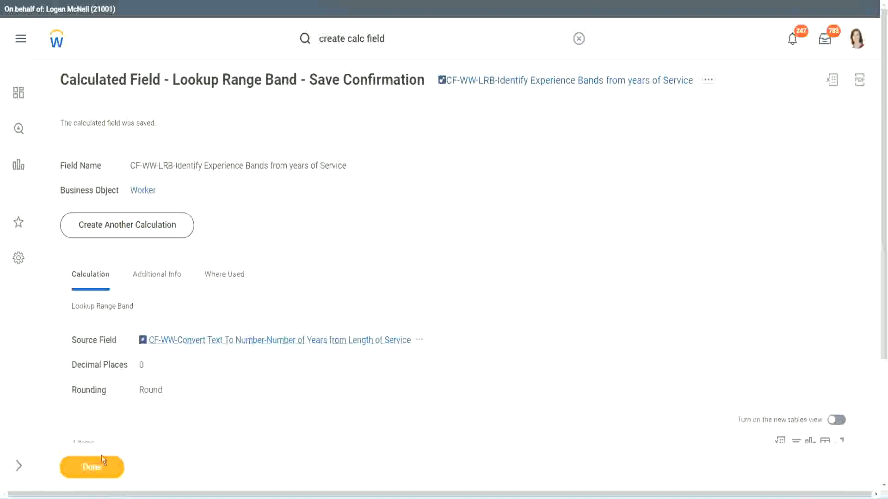
left_click(90, 468)
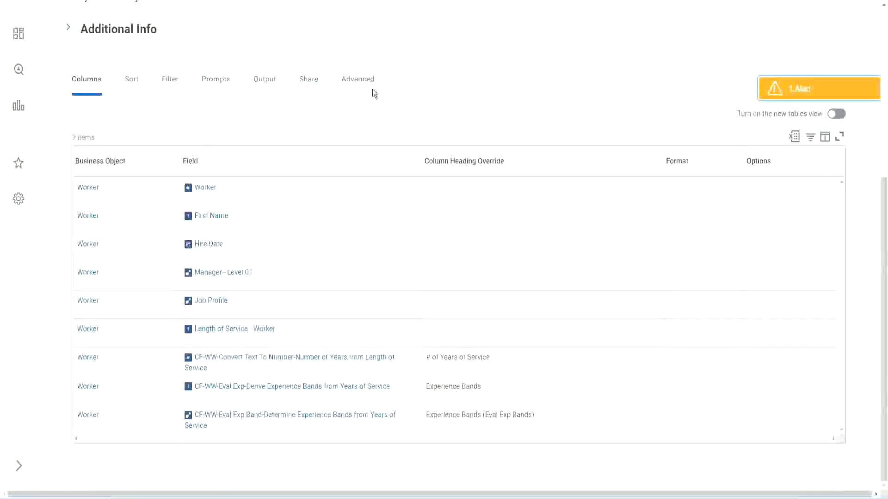
- Open the WW Employee Details custom report for editing
scroll(384, 120, "up", 6)
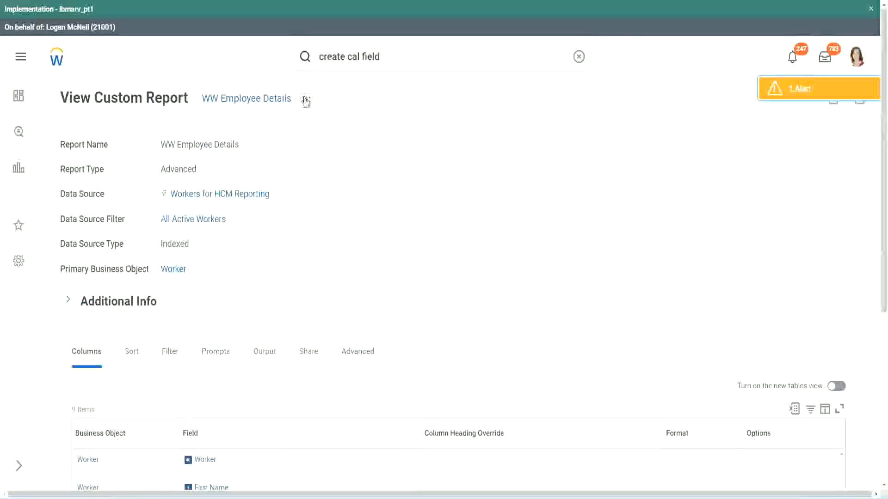
left_click(305, 100)
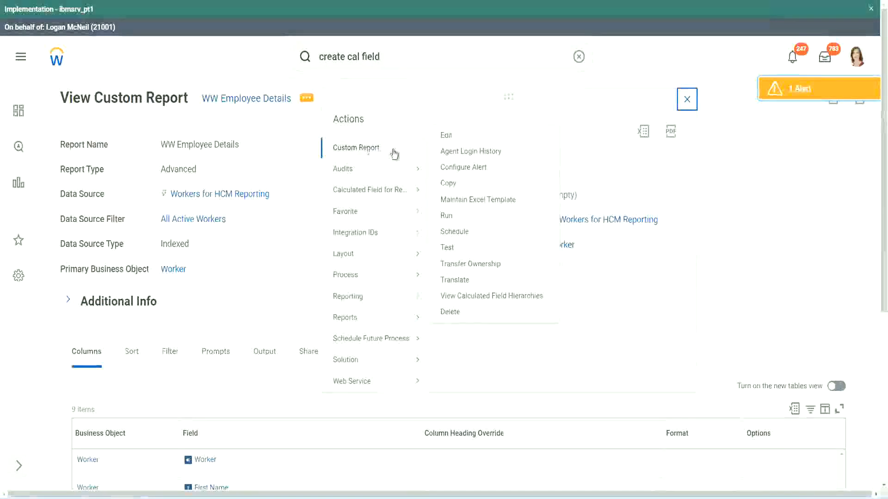
left_click(449, 136)
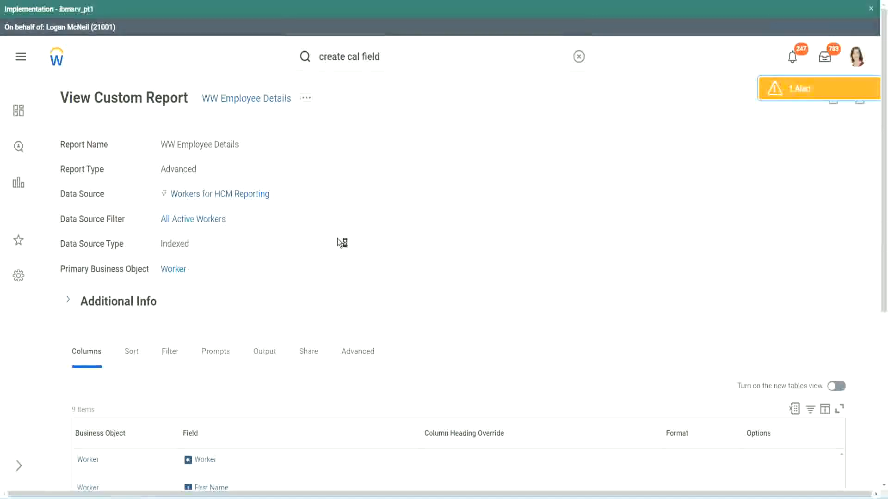
- Add a Worker column at the end of the report with the field "CF-WW-LRB-Identify Experience Bands from years of Service"
scroll(337, 240, "down", 4)
scroll(339, 240, "down", 1)
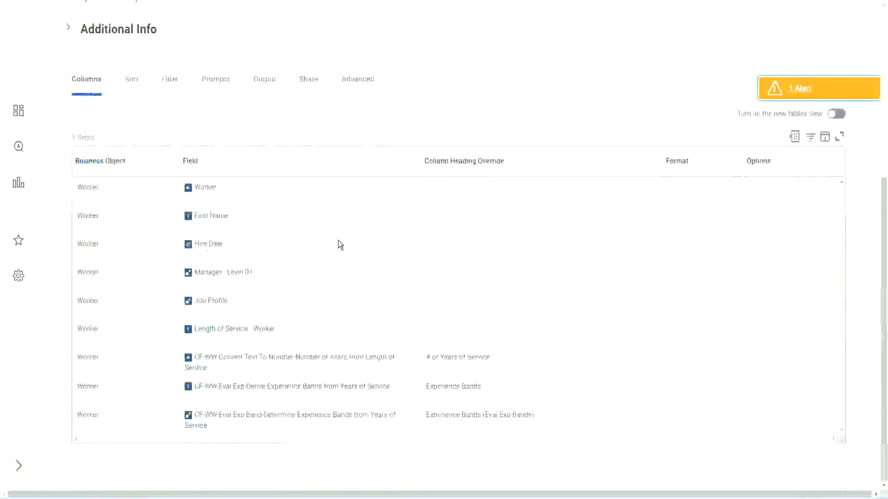
scroll(333, 258, "down", 8)
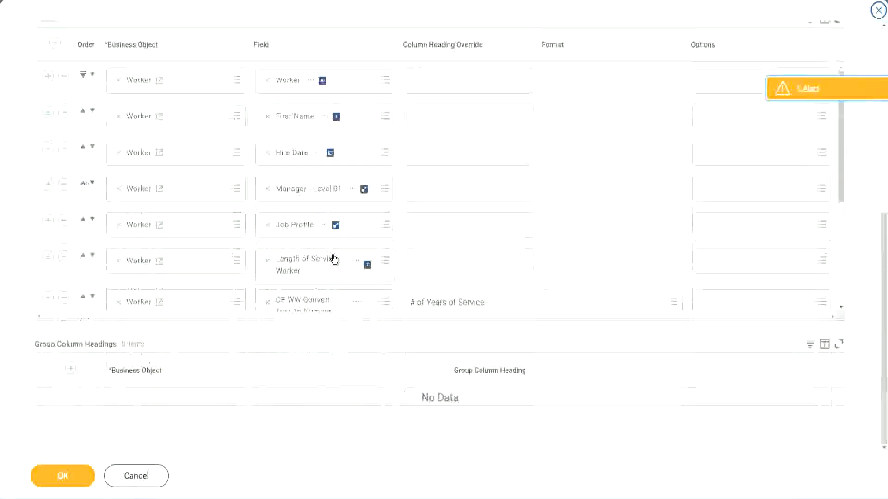
scroll(112, 309, "down", 4)
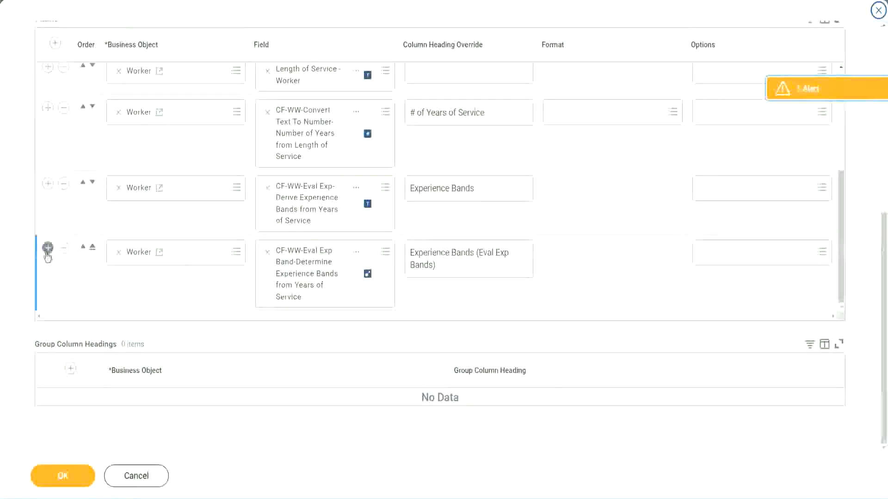
left_click(47, 249)
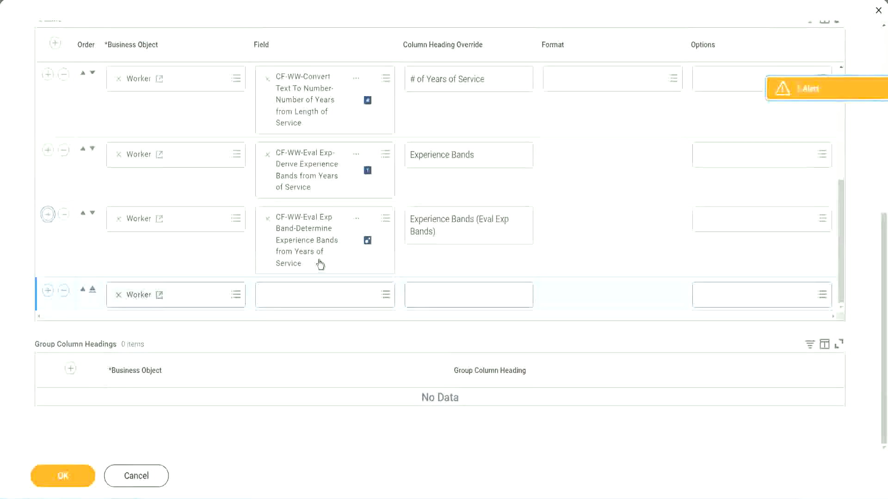
left_click(301, 296)
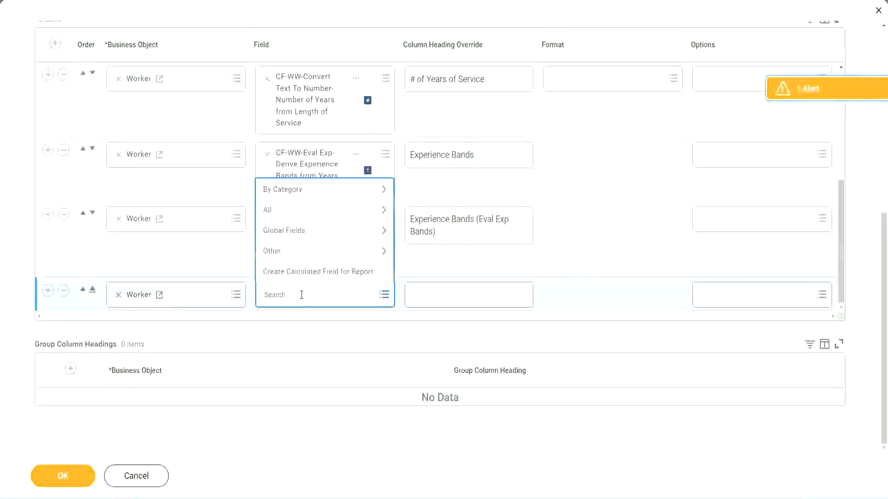
key("ctrl+v")
key("Return")
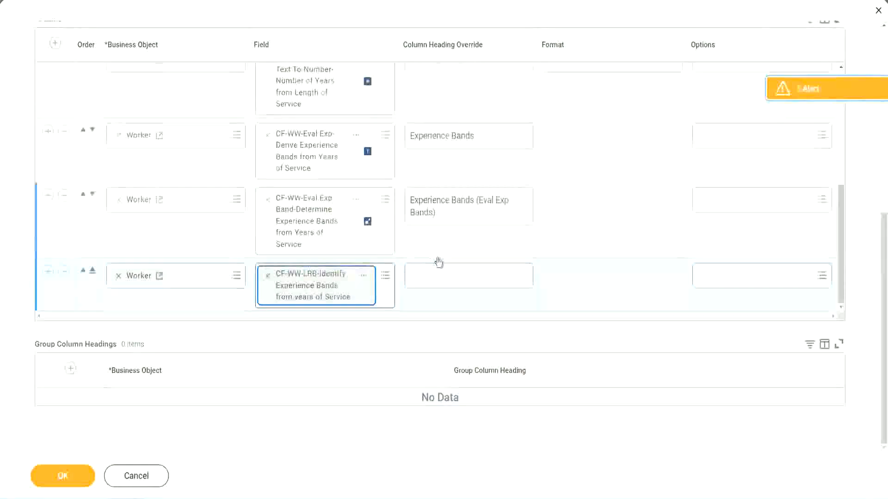
- Override the column heading of the Lookup Range Band field's row with "Experience Bands (LRB)"
left_click(442, 271)
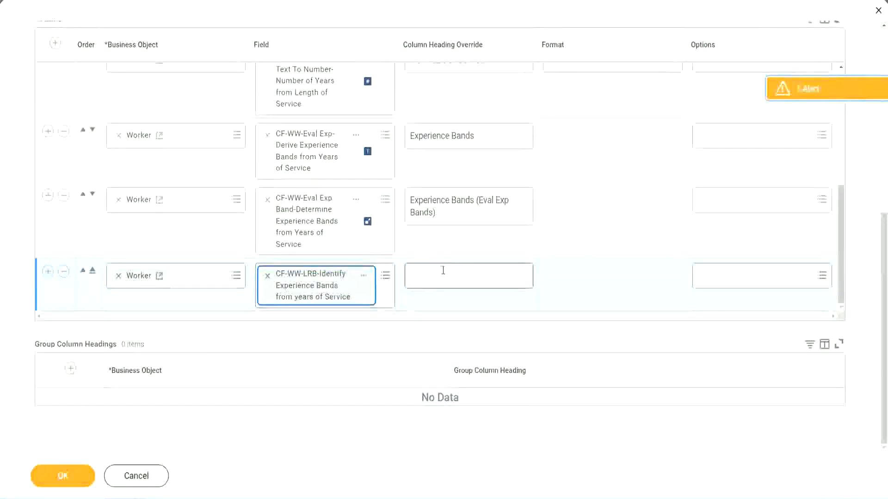
type("Ex")
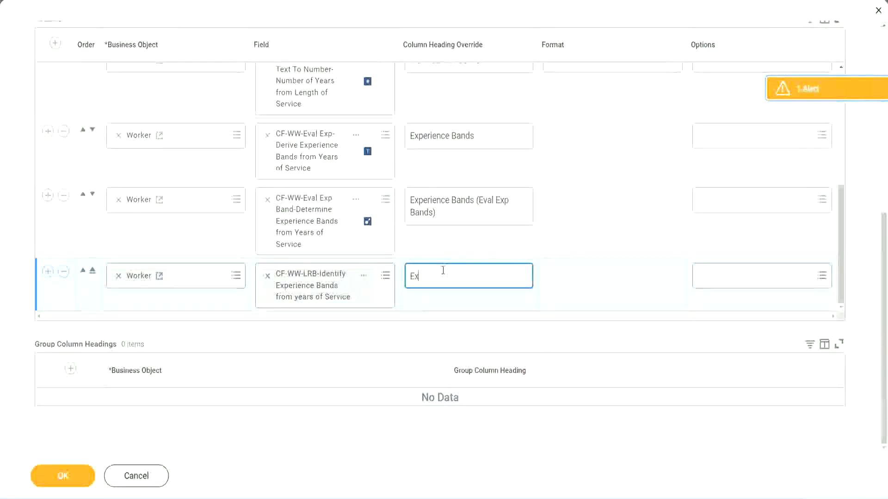
type("perienc")
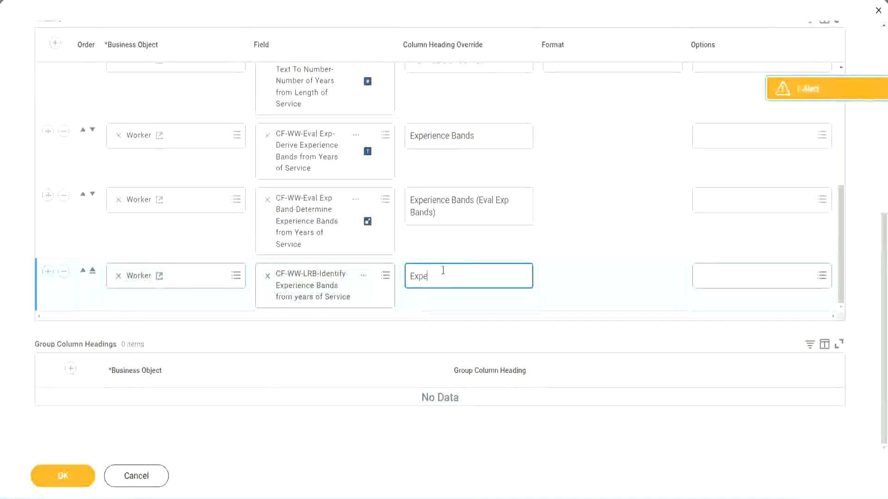
key("BackSpace")
key("BackSpace")
key("BackSpace")
key("BackSpace")
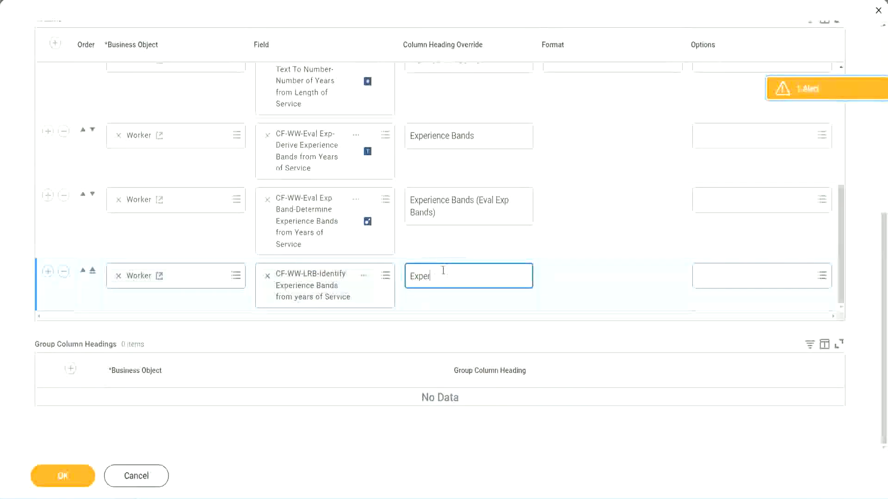
type("ience Bands (LRB)")
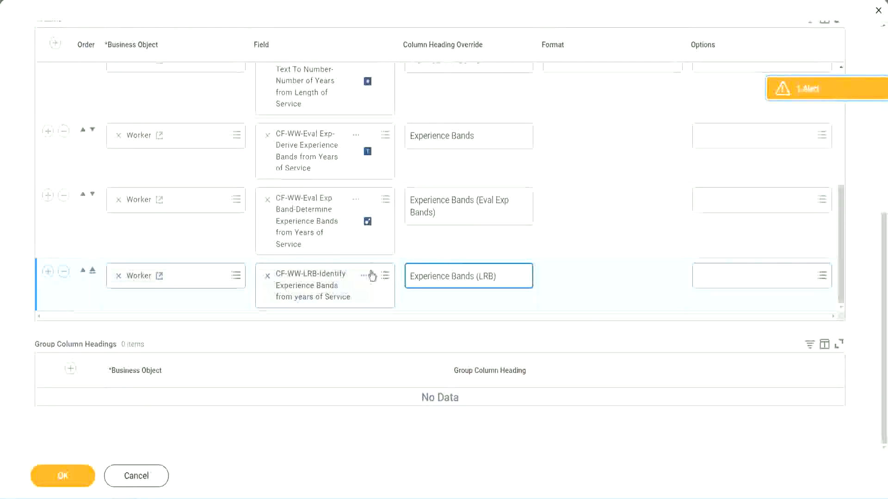
- Save the edited WW Employee Details report and run it with the worker type, employee type and contingent worker type prompts left blank
left_click(63, 476)
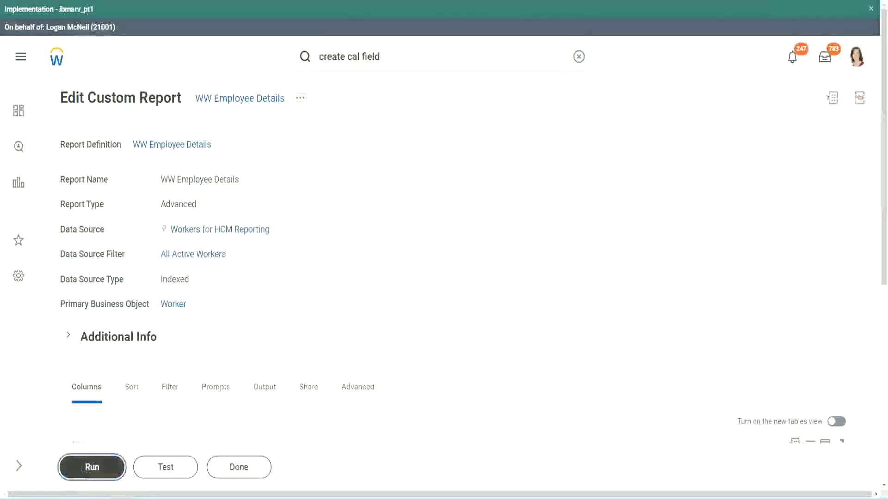
left_click(92, 467)
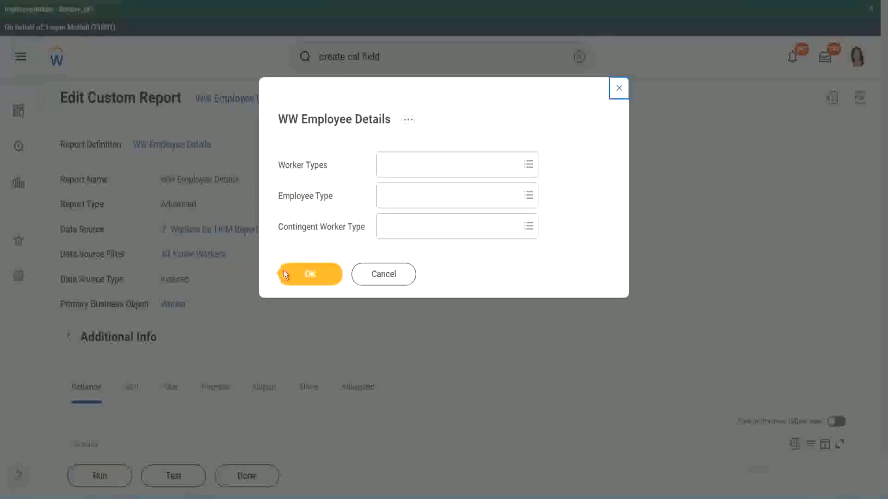
left_click(315, 277)
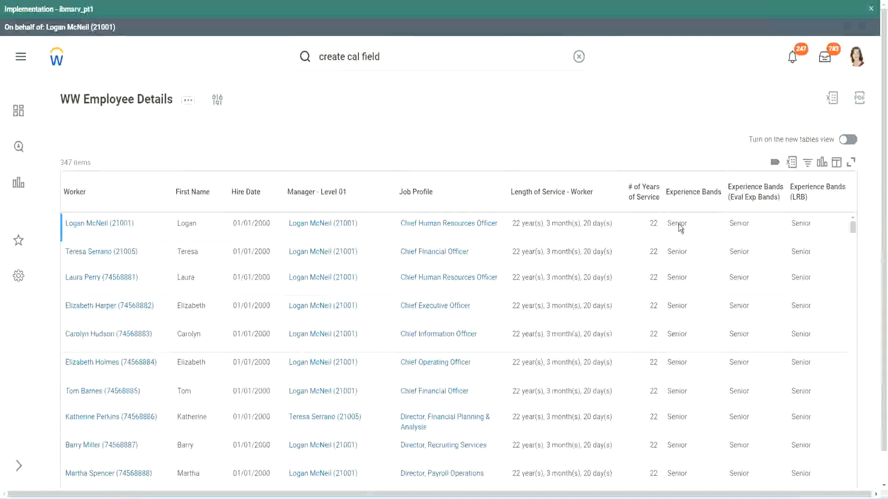
- Compare the three experience band columns with the years of service across the workers in the report results
double_click(680, 224)
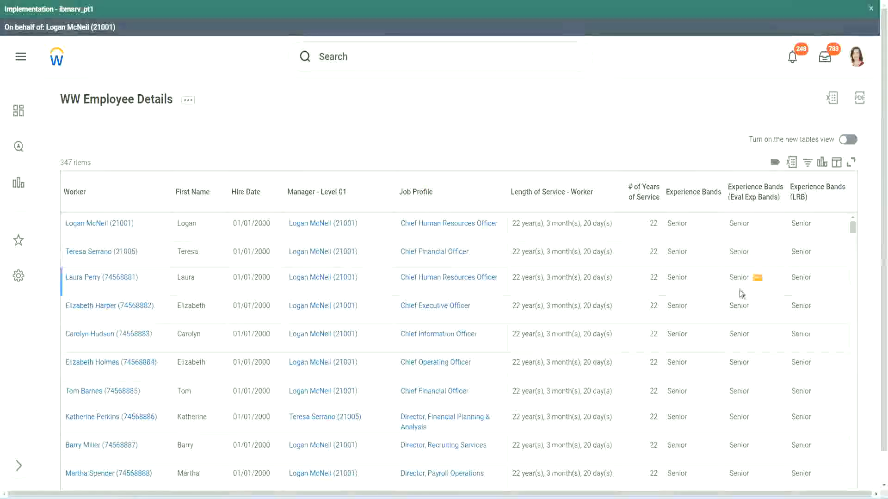
scroll(739, 291, "down", 5)
scroll(734, 313, "down", 3)
scroll(734, 313, "down", 3)
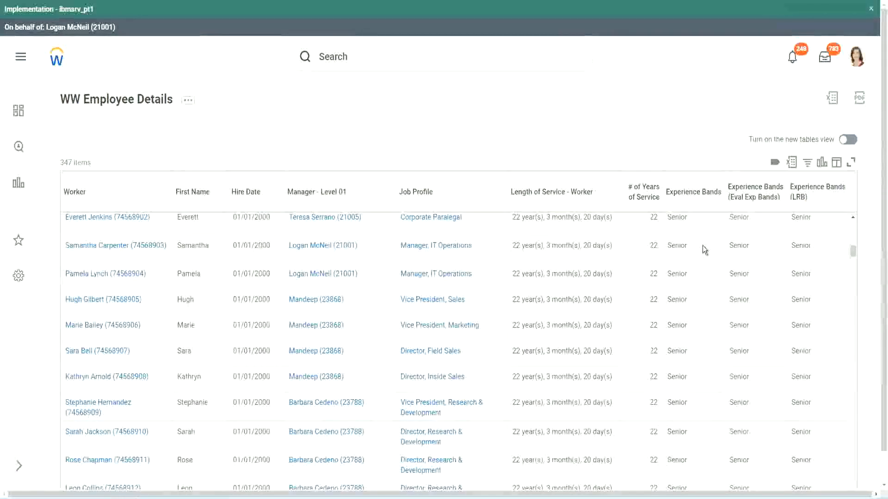
scroll(693, 376, "down", 3)
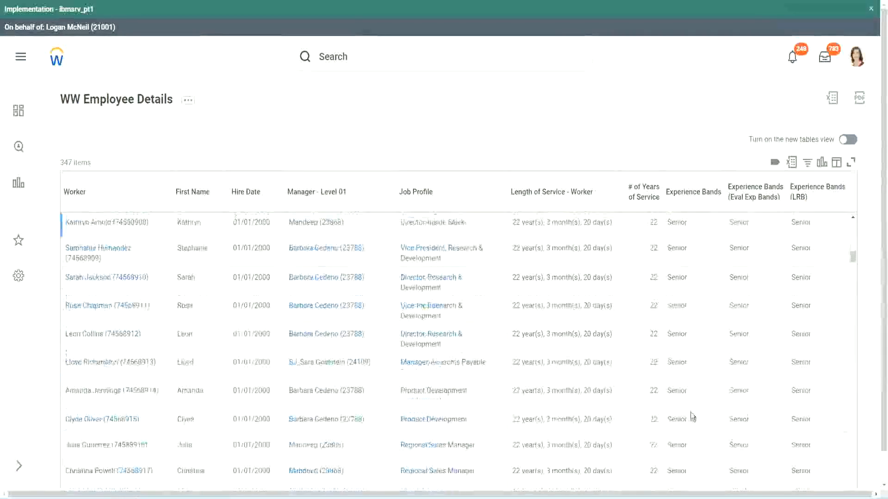
scroll(694, 328, "down", 1)
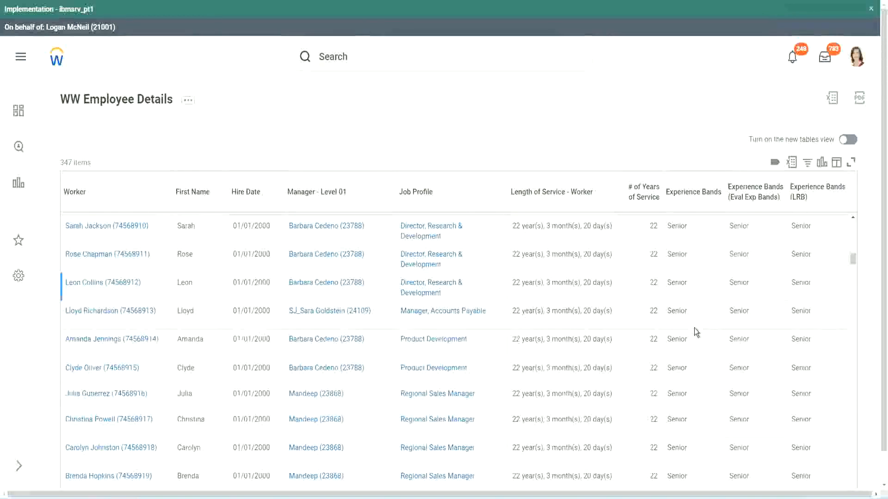